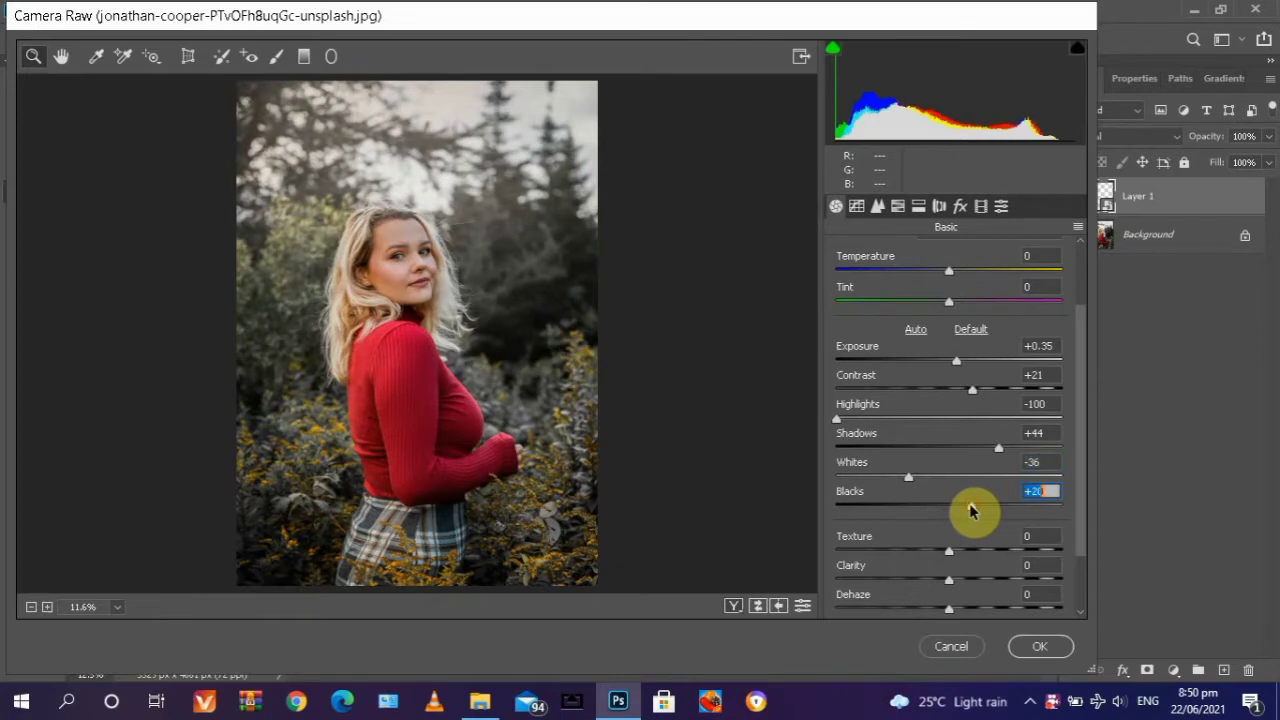
- Set Clarity to +26 and Vibrance to +21, apply the Camera Raw filter, and compare Layer 1 with the original
scroll(970, 511, down, 2)
drag(949, 500, 978, 505)
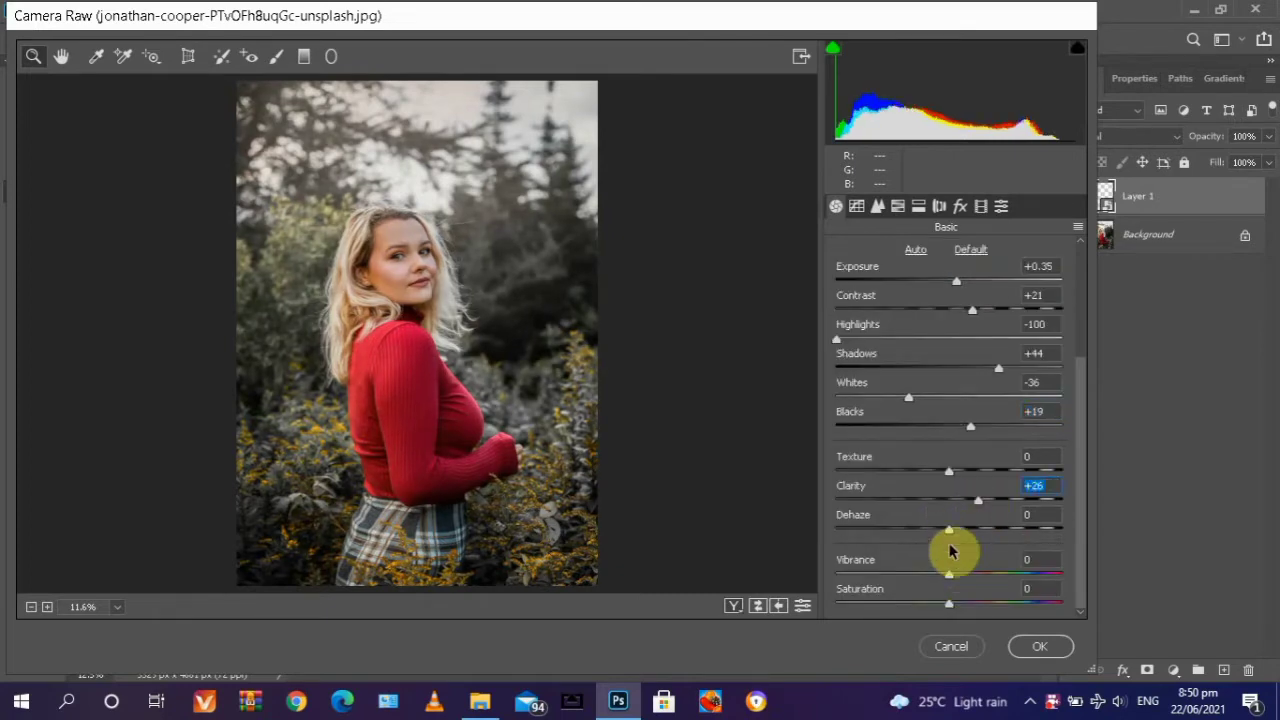
drag(950, 577, 972, 578)
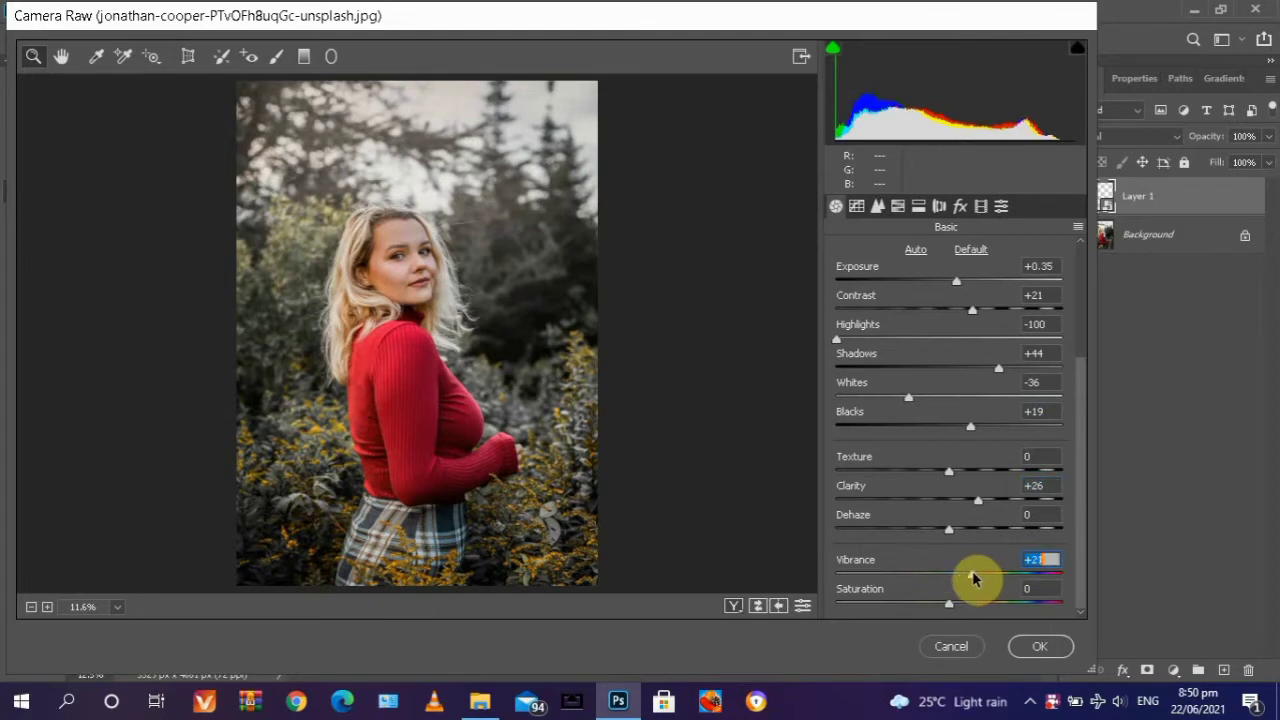
click(1037, 645)
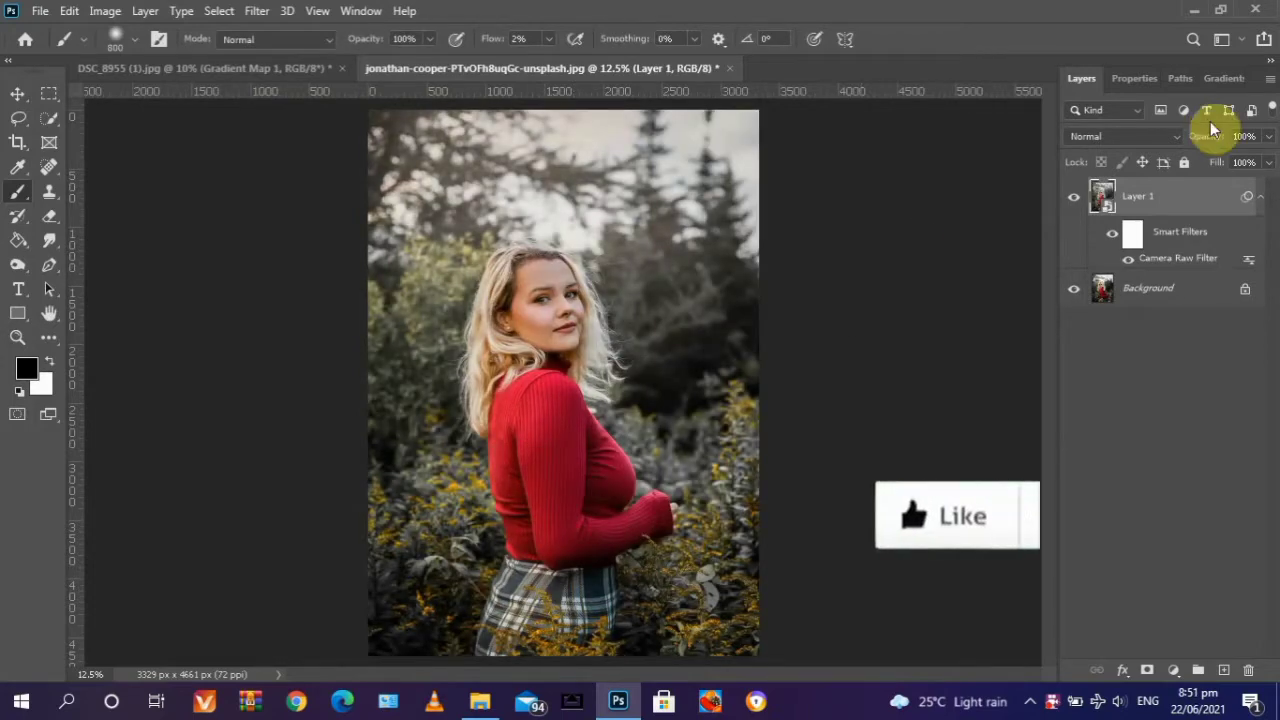
click(1073, 205)
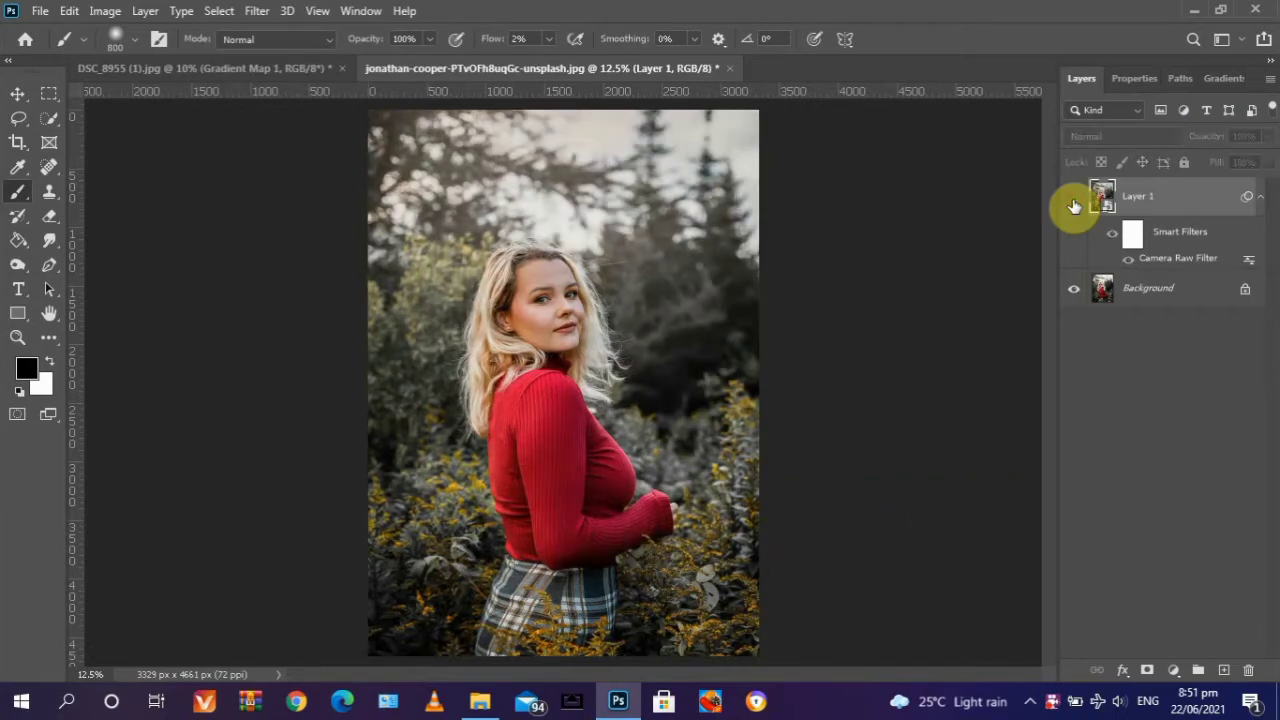
click(1073, 205)
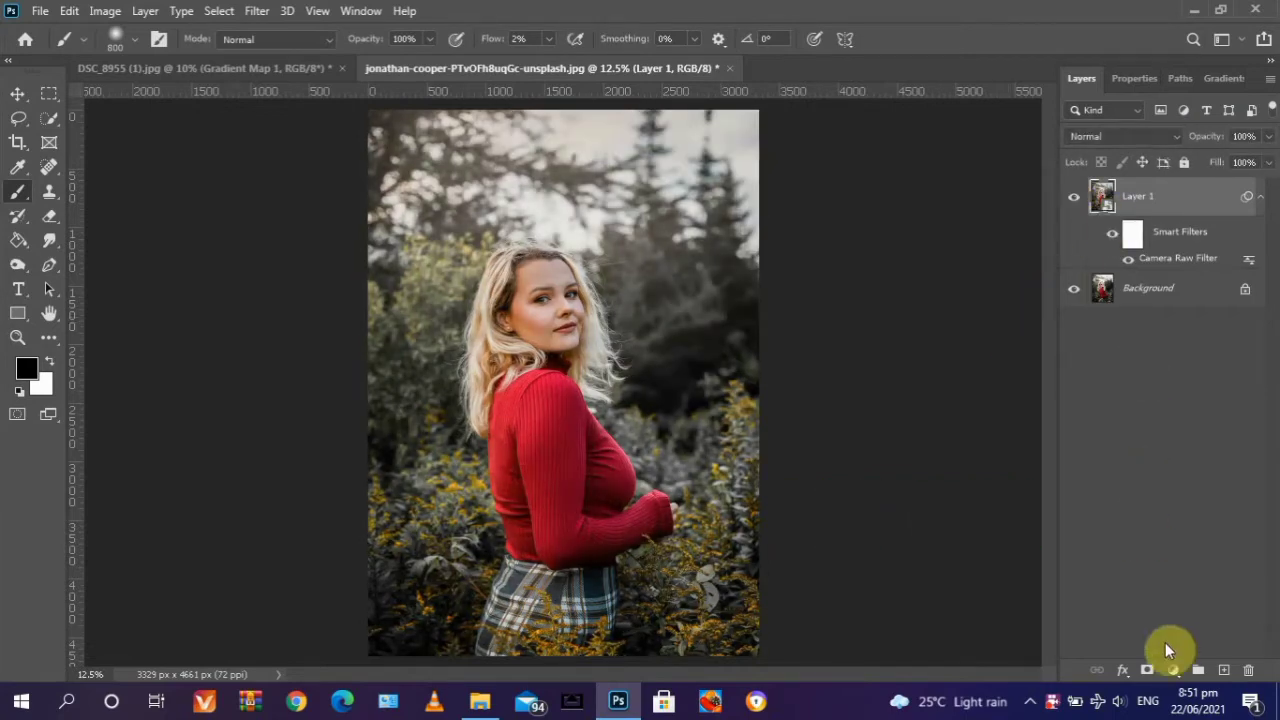
- Add a Selective Color adjustment layer above Layer 1 and set its Reds to Cyan -100 and Yellow +50
click(1172, 670)
click(1158, 652)
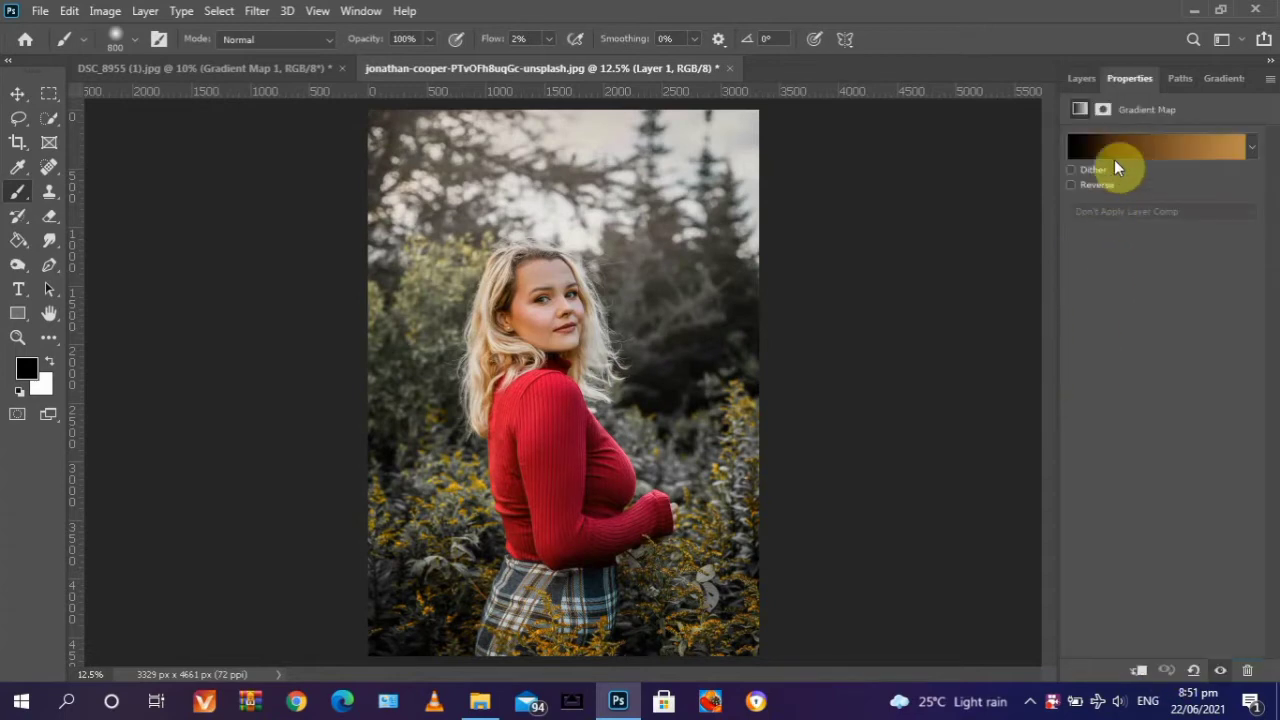
click(1127, 161)
click(1126, 177)
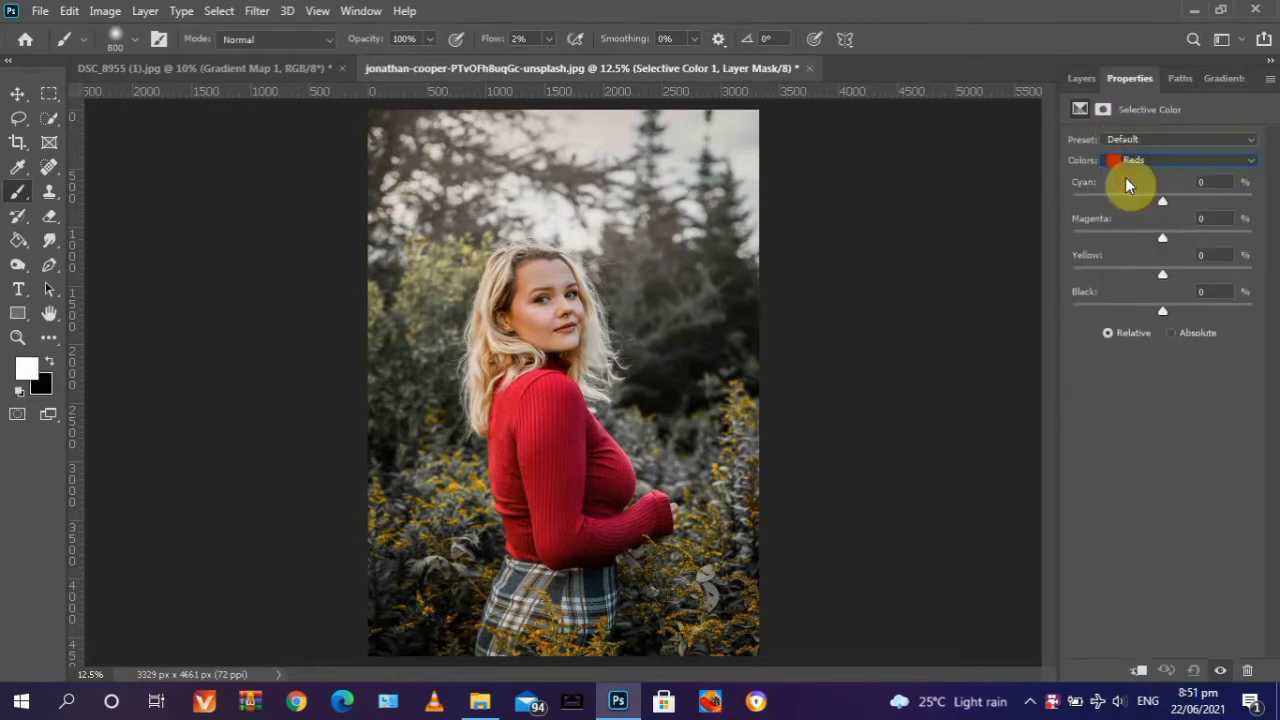
drag(1145, 208, 1063, 213)
drag(1255, 203, 1052, 205)
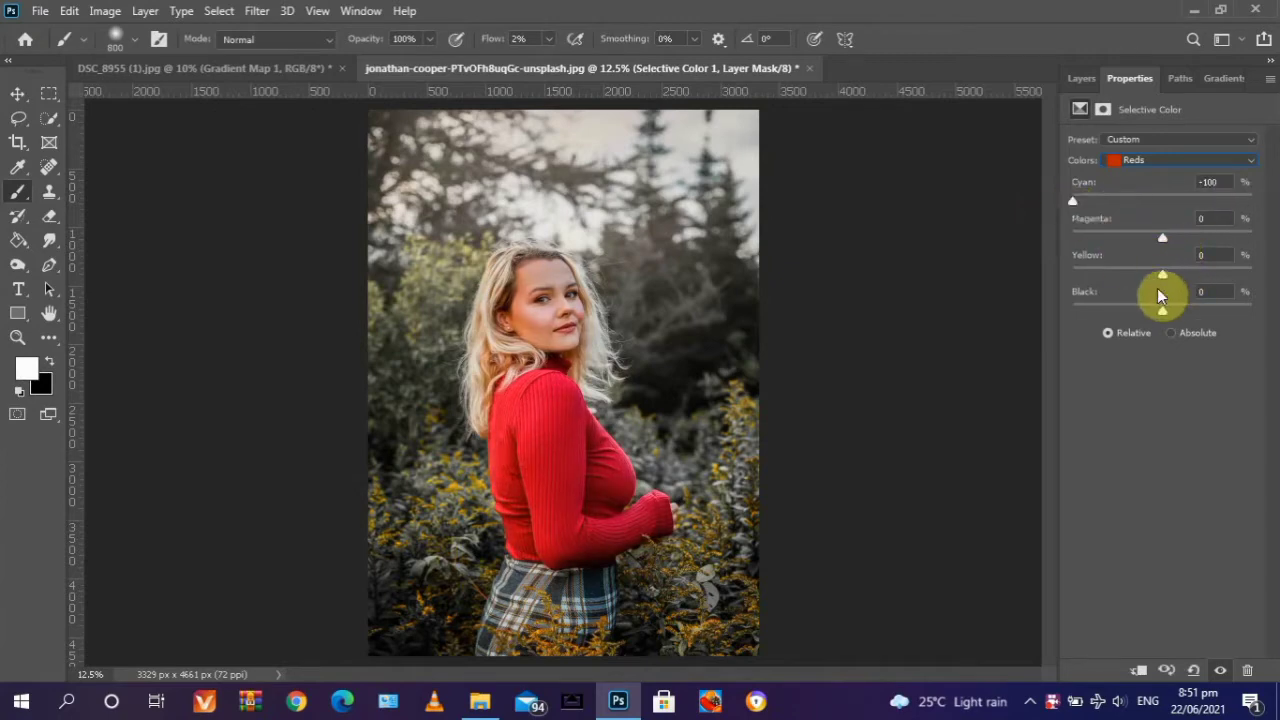
drag(1170, 275, 1200, 281)
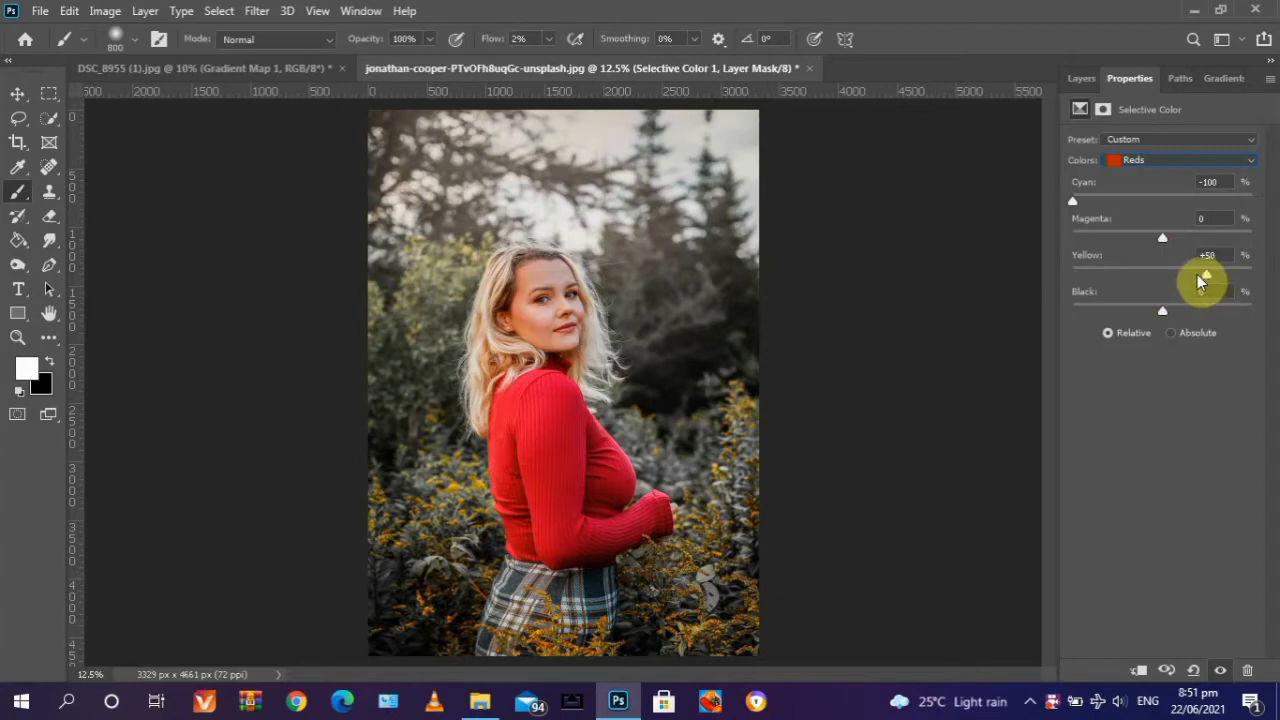
- Set the Selective Color Yellows to Cyan -100 and Yellow +36
click(1123, 161)
click(1123, 190)
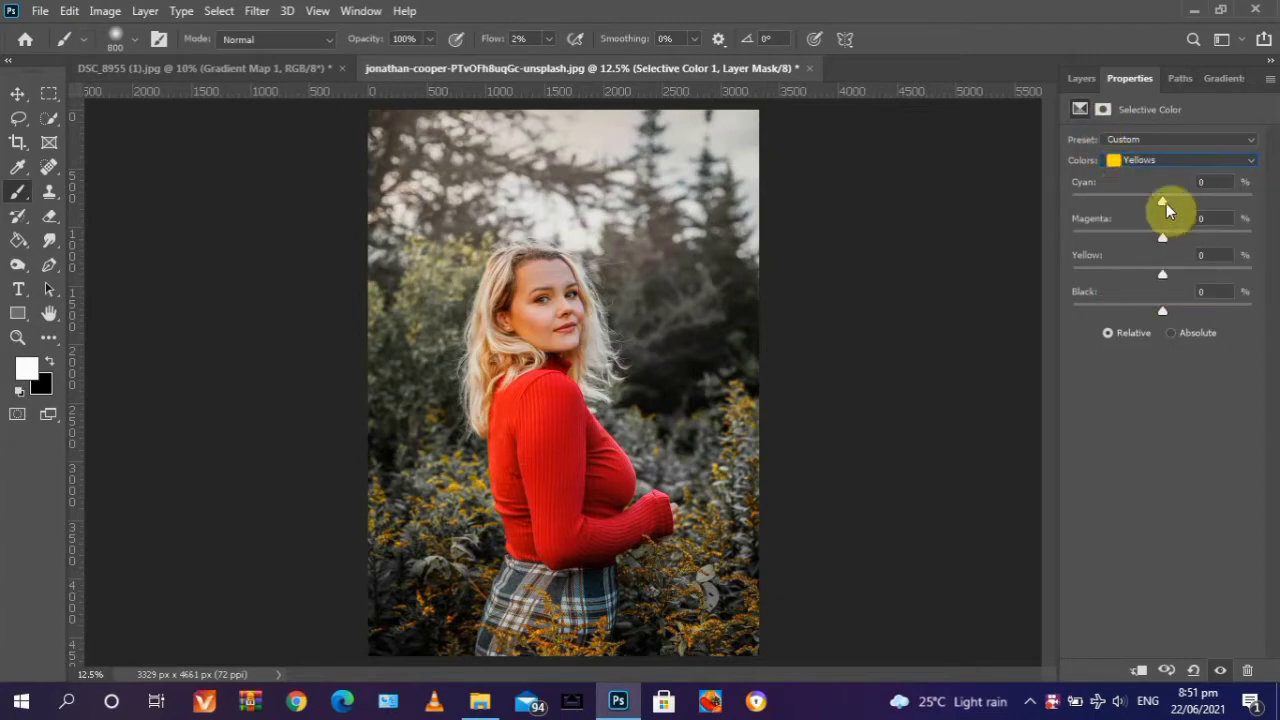
drag(1163, 201, 1039, 183)
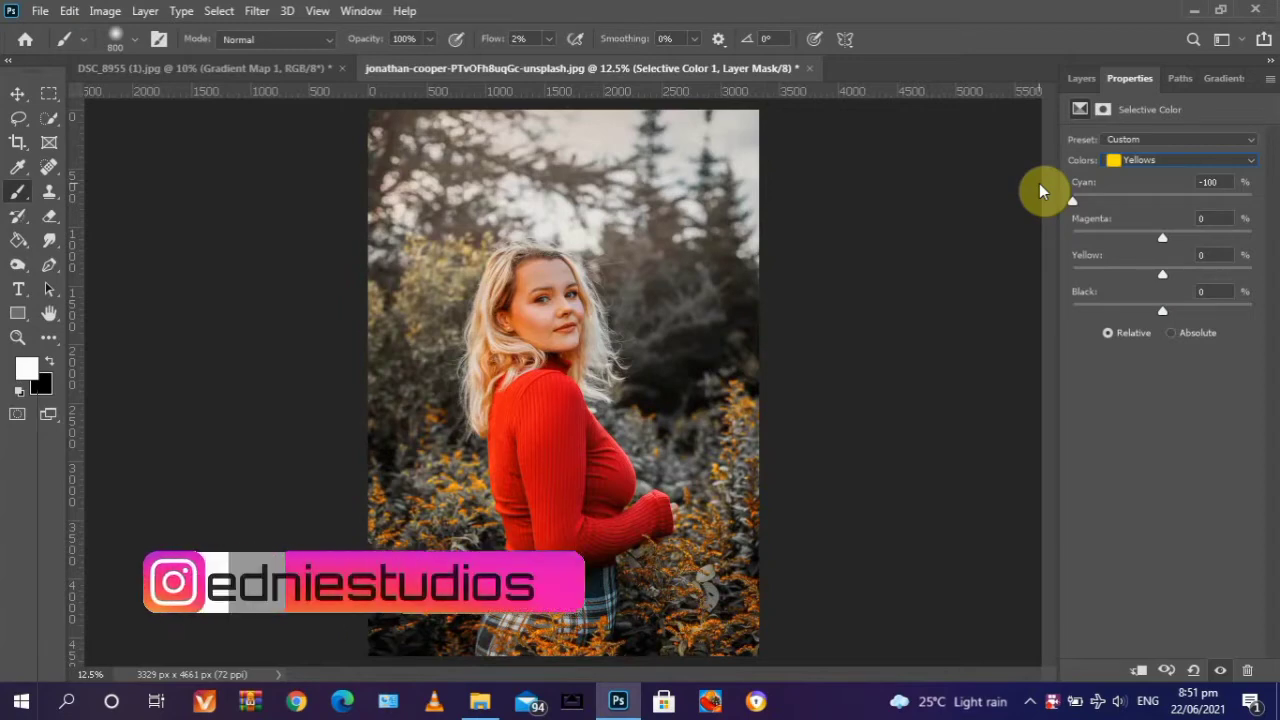
drag(1163, 273, 1200, 270)
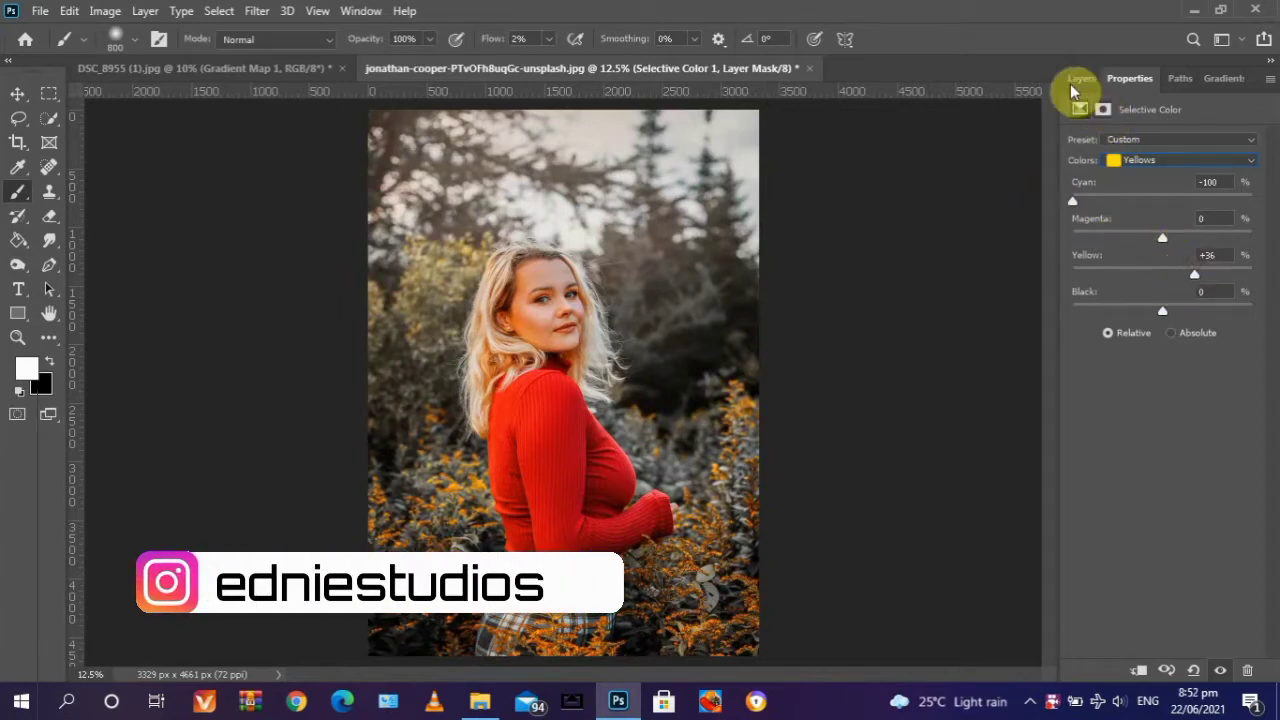
- Set the Selective Color Greens to Cyan -100 and Magenta +100, and increase their Yellow
click(1160, 161)
click(1127, 222)
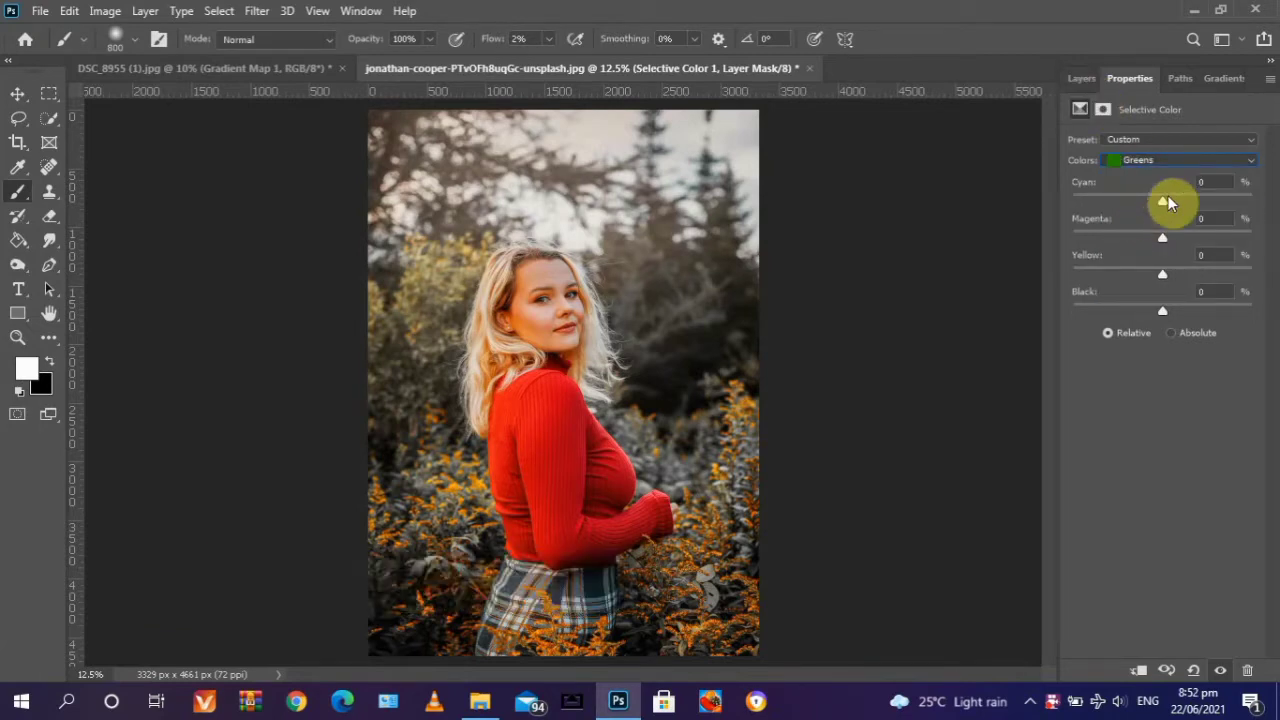
drag(1196, 199, 1062, 199)
drag(1190, 232, 1257, 223)
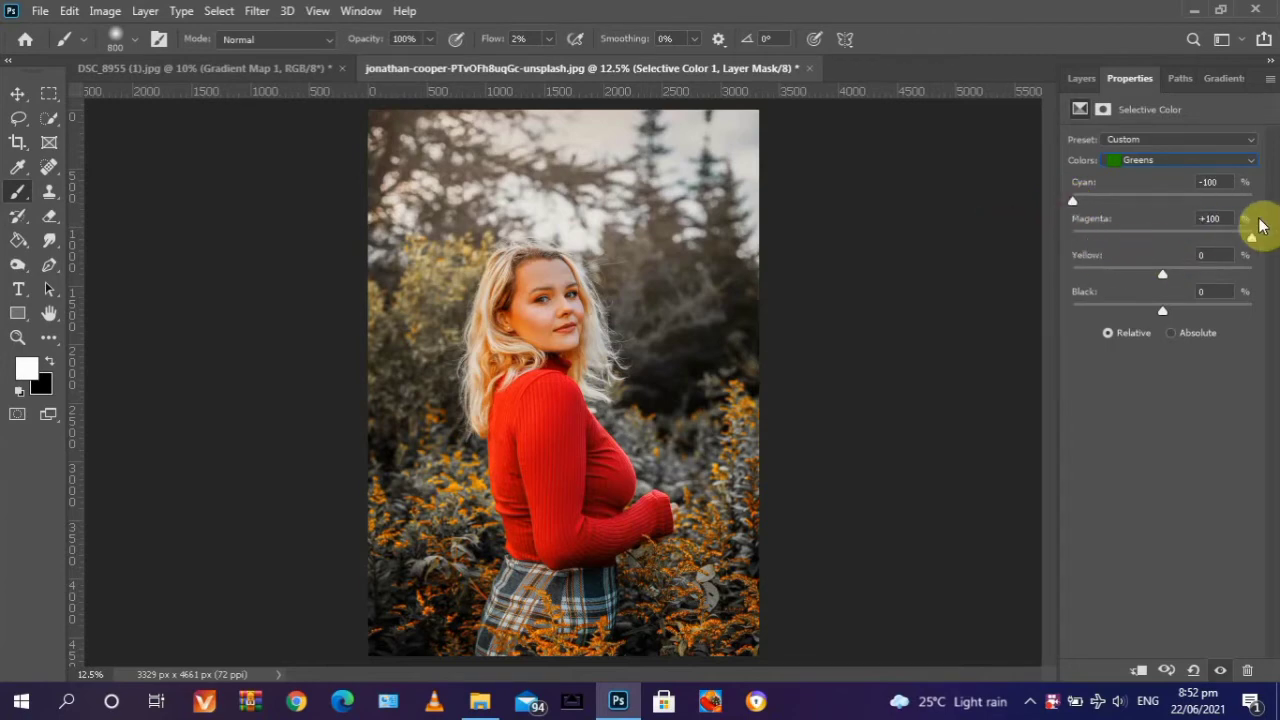
drag(1175, 238, 1223, 273)
- Set Cyan to +100 for the Selective Color Cyans
click(1160, 162)
click(1151, 217)
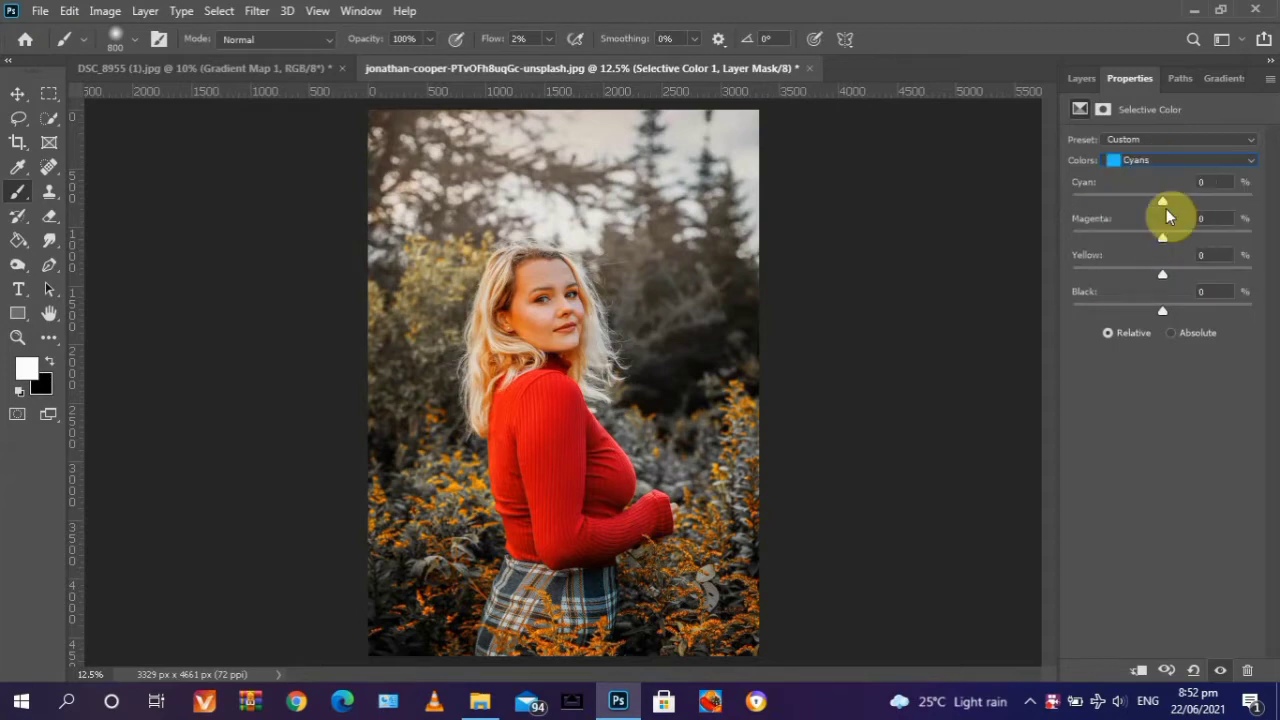
drag(1163, 201, 1272, 203)
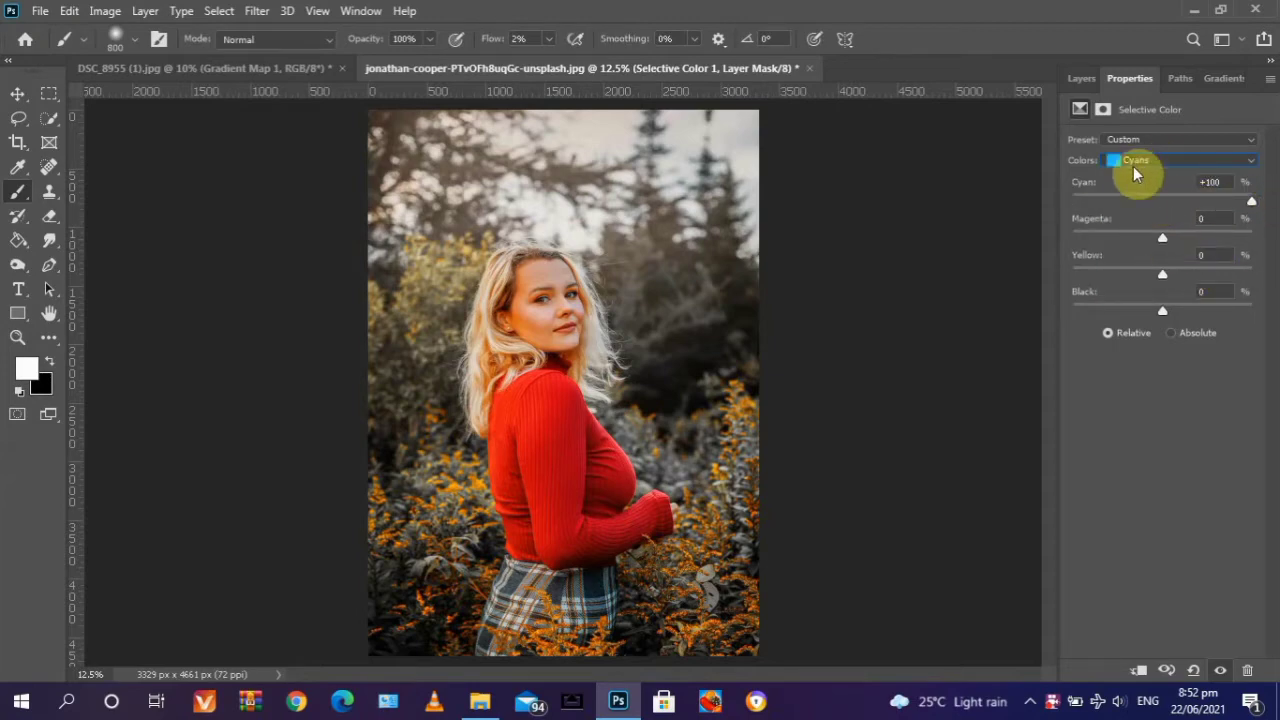
- Set the Selective Color Blues to Cyan +78 and Yellow -100
click(1150, 161)
click(1158, 216)
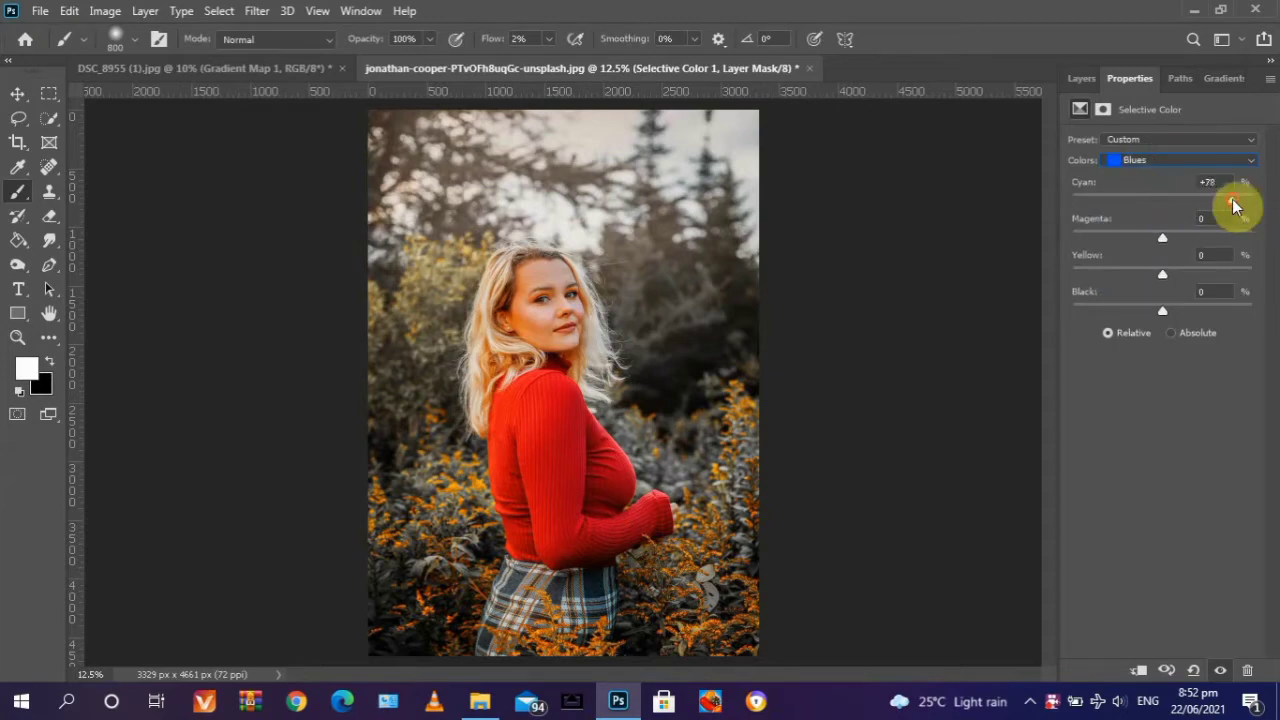
drag(1163, 274, 1040, 278)
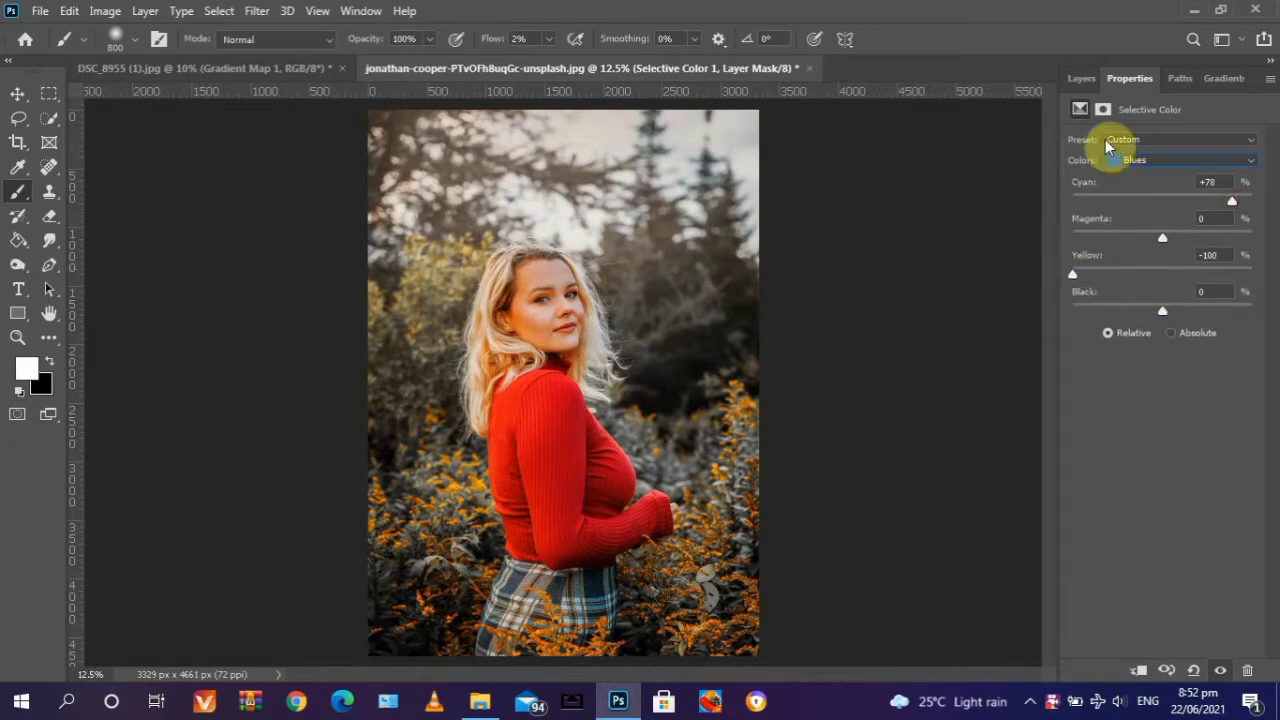
- Hide and show the Selective Color 1 layer to compare the photo before and after the colour adjustment
click(1081, 78)
click(1073, 205)
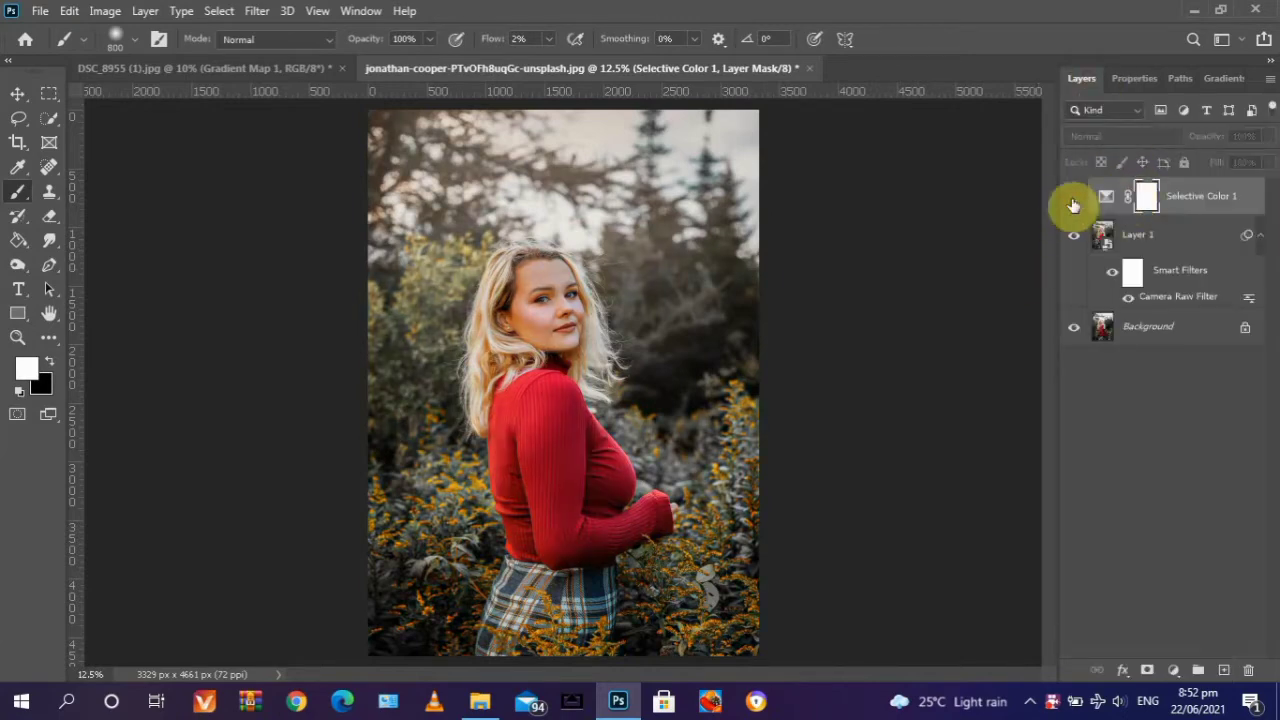
click(1073, 205)
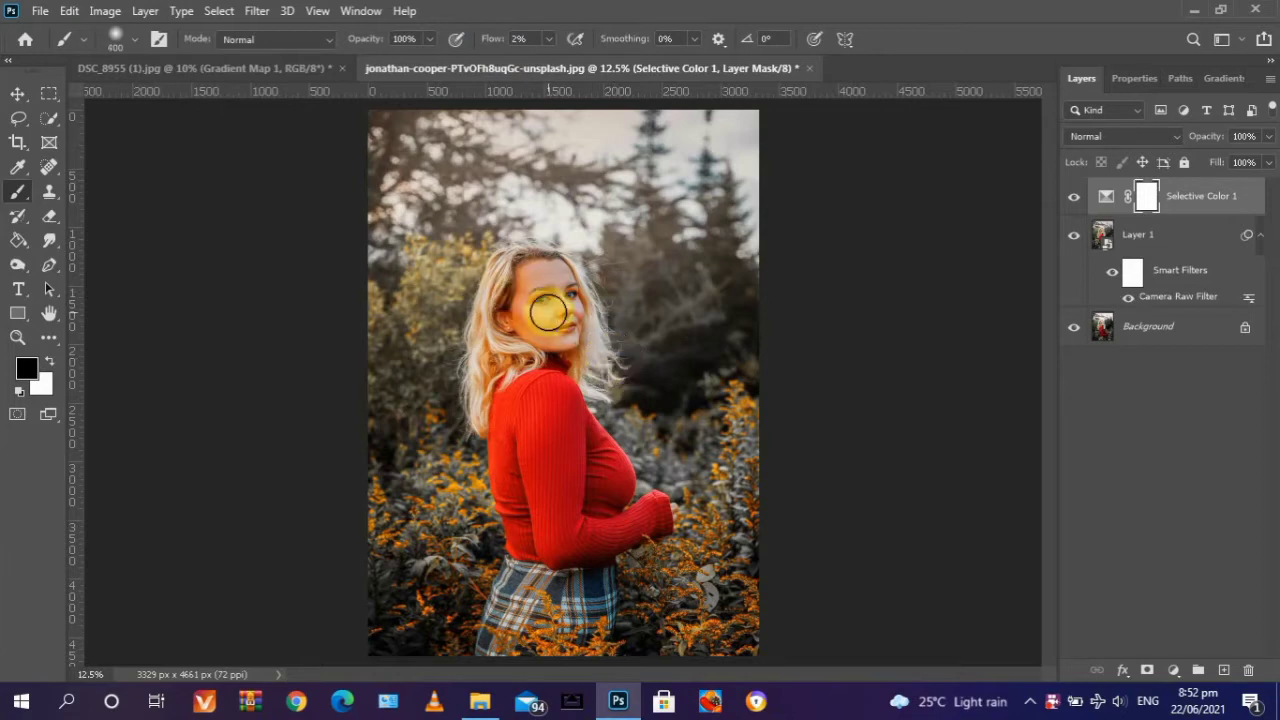
- Paint black over the woman's face on the Selective Color 1 mask with a 400 px brush at 2% flow
scroll(553, 303, up, 1)
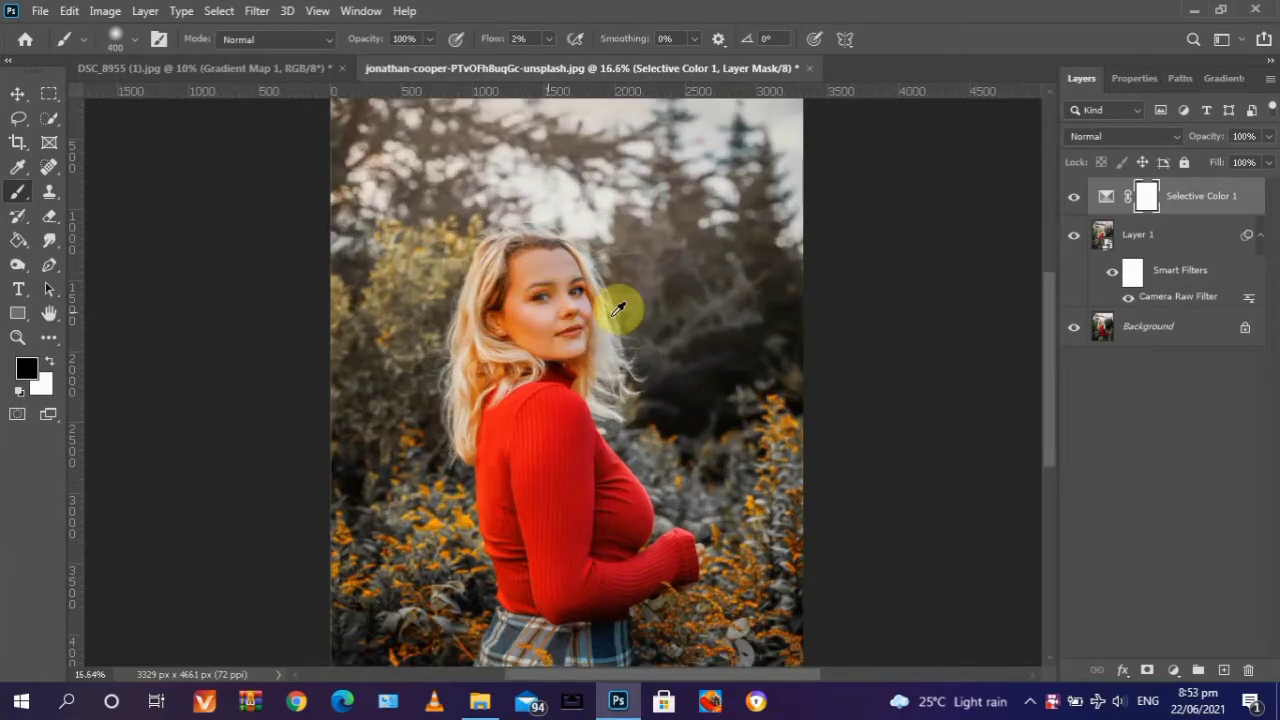
scroll(527, 295, up, 1)
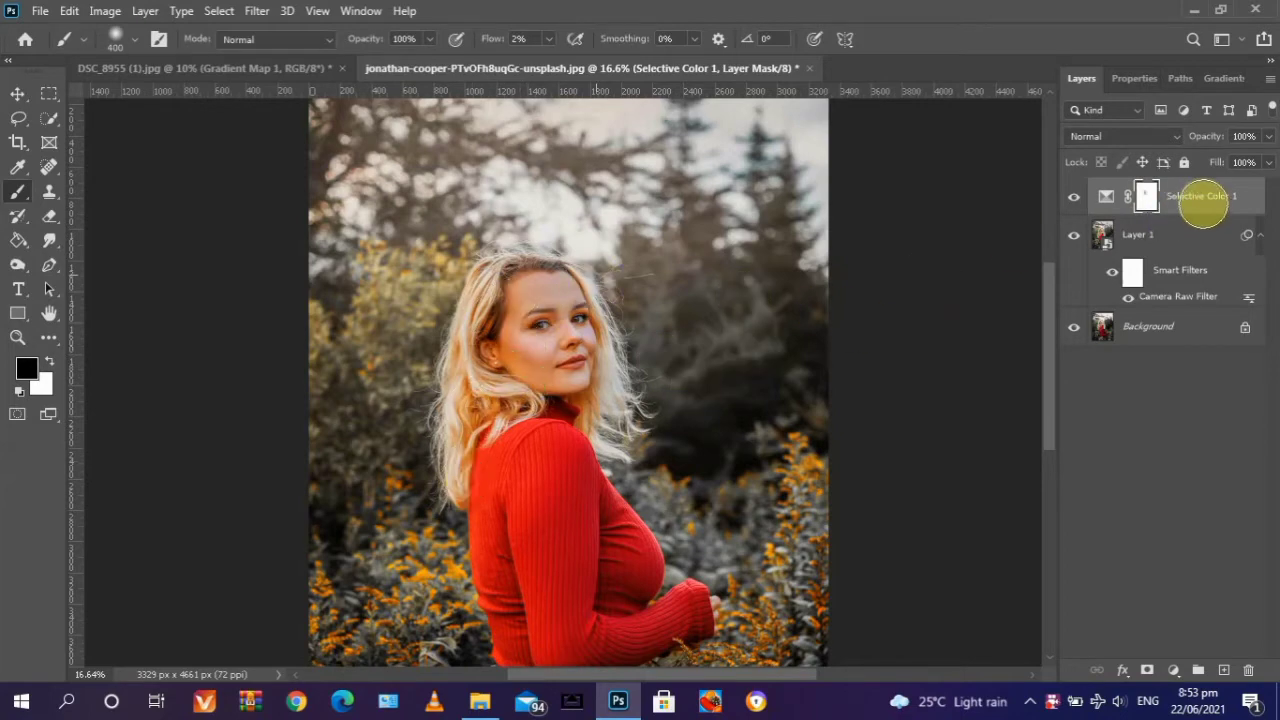
key(ctrl+0)
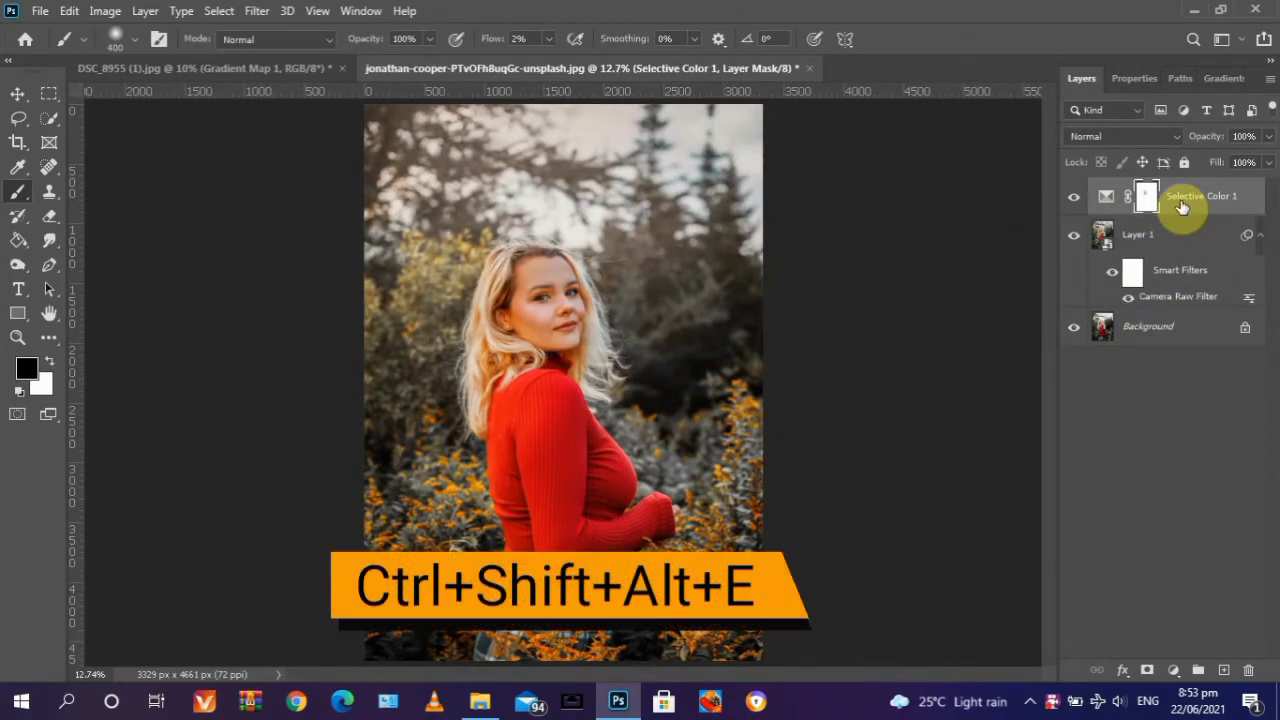
- Stamp all visible layers into a new layer at the top and convert it for Smart Filters
key(ctrl+shift+alt+e)
click(257, 11)
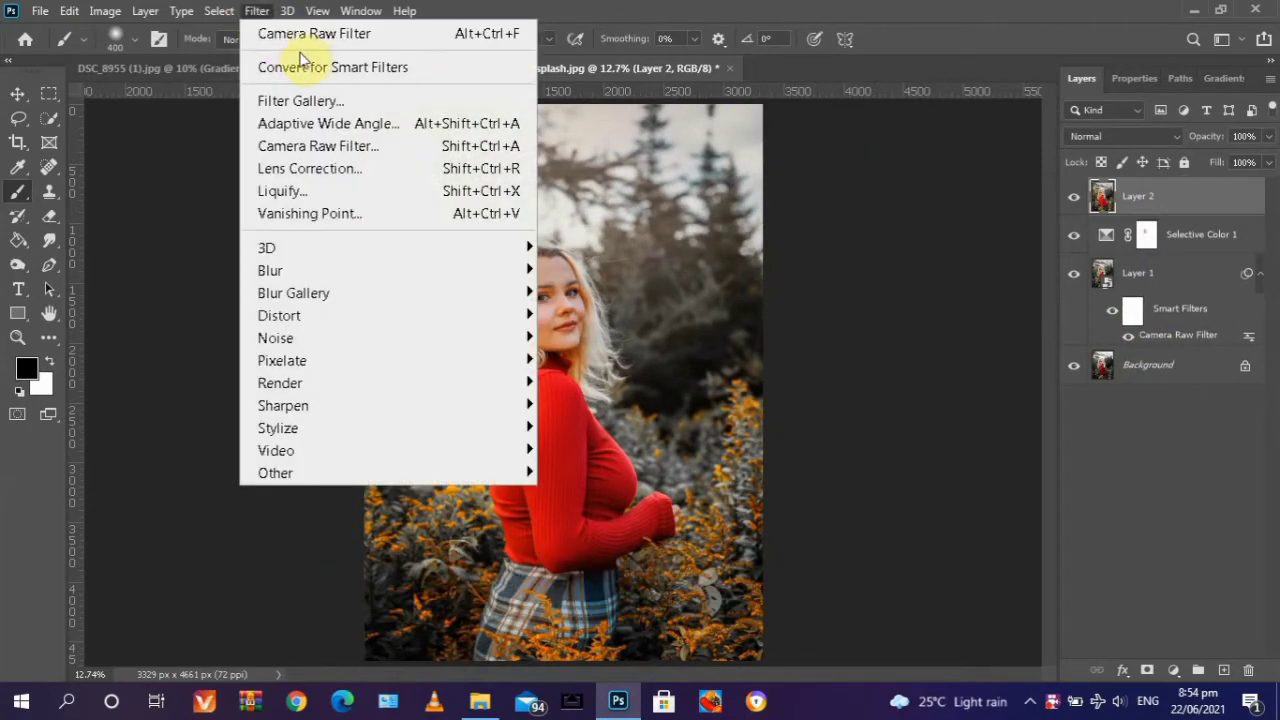
click(333, 67)
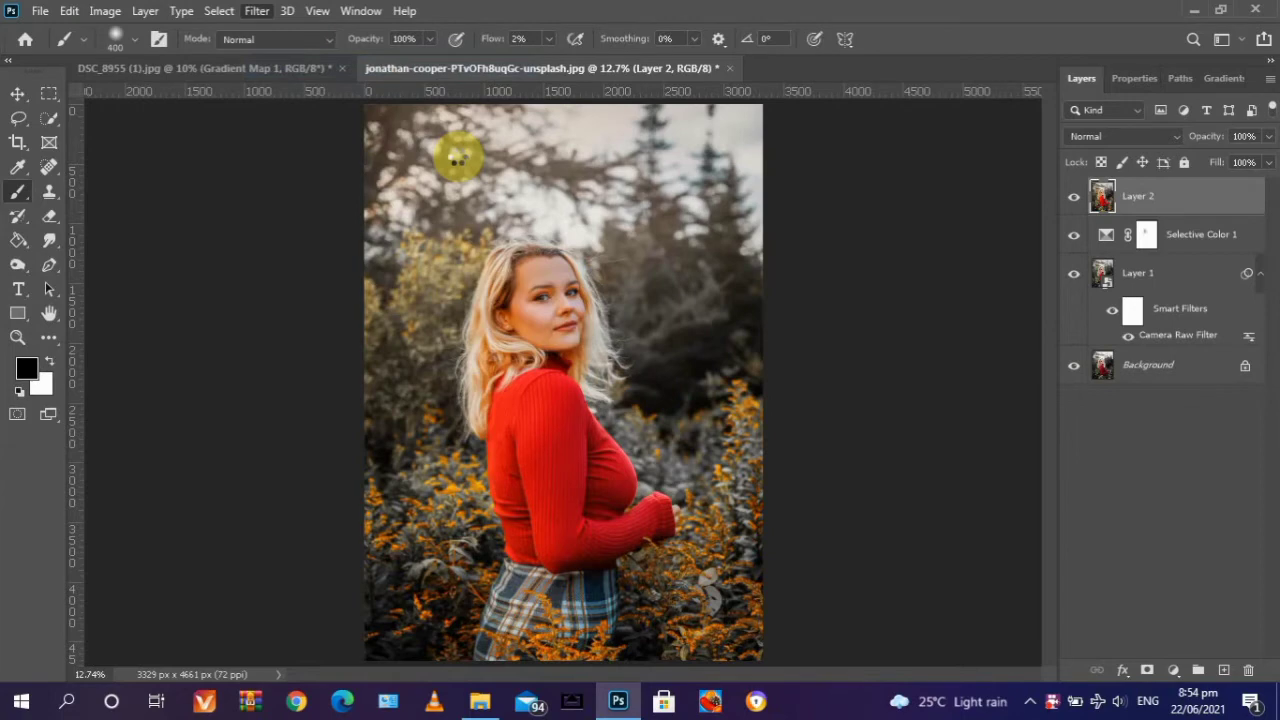
- Open the Camera Raw filter on Layer 2 and set Temperature +5, Tint +13, Exposure +0.15 and Contrast +10
click(255, 11)
click(316, 146)
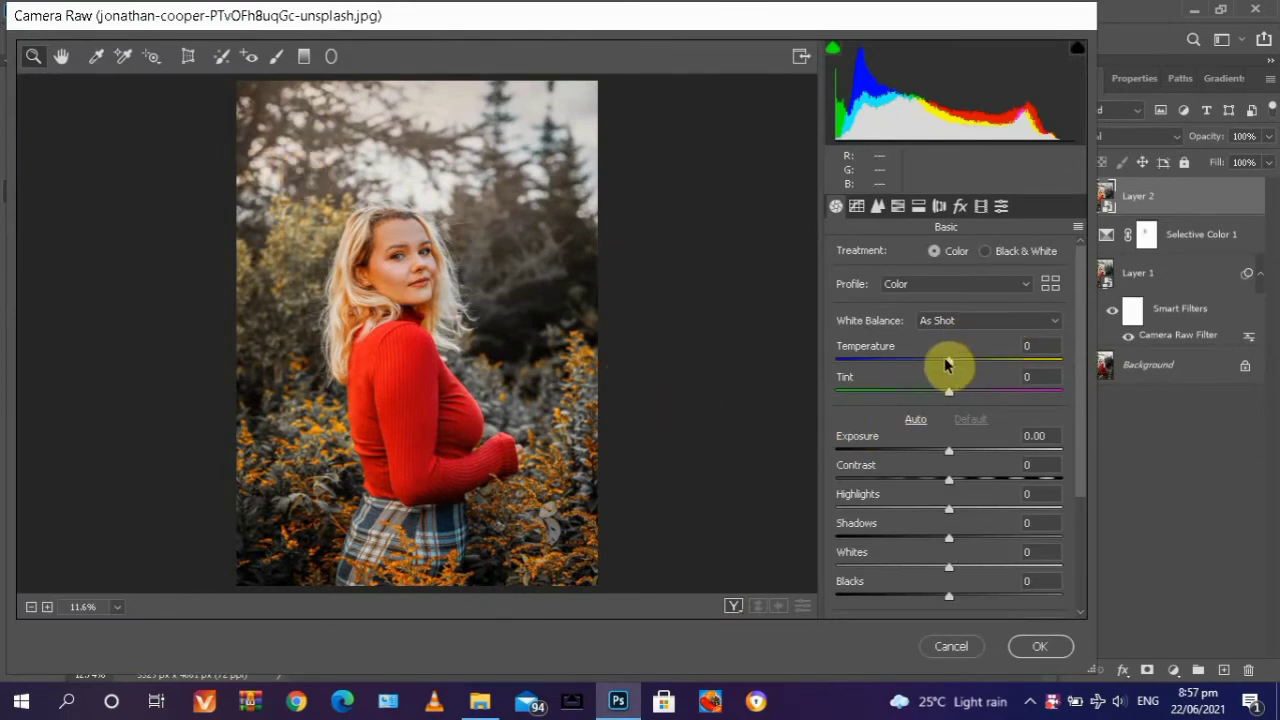
drag(948, 366, 960, 395)
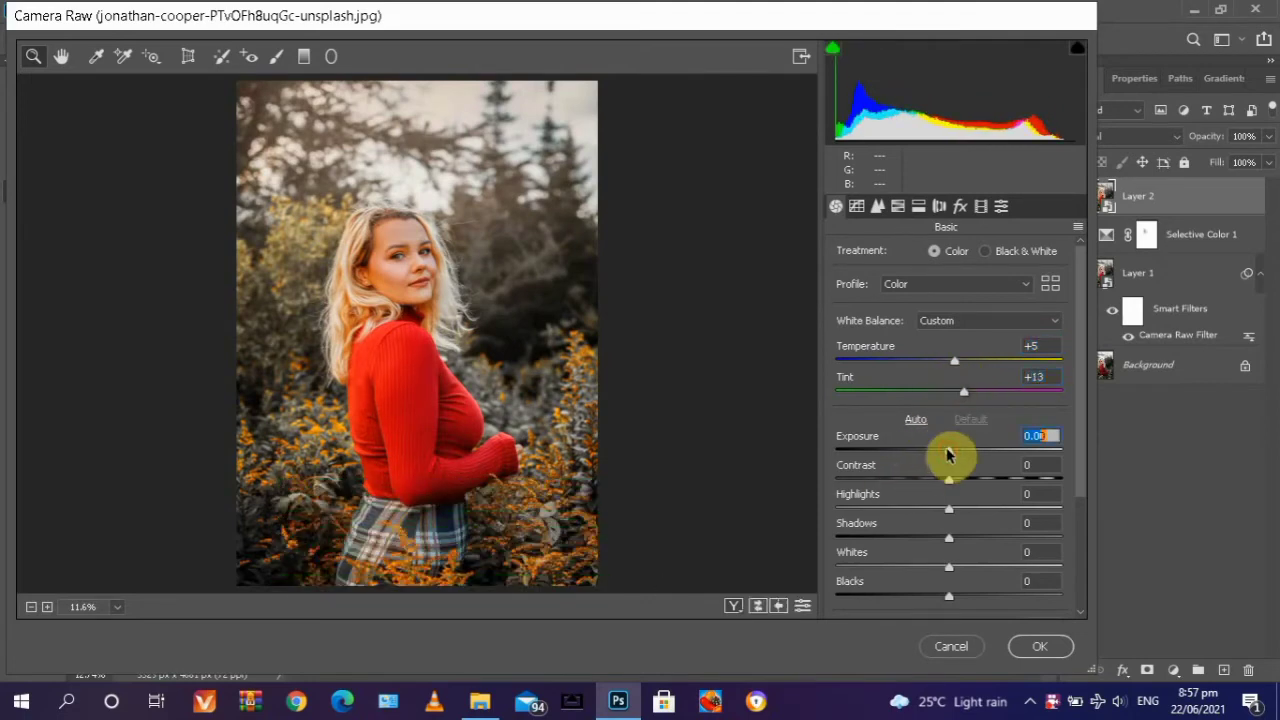
drag(951, 452, 963, 484)
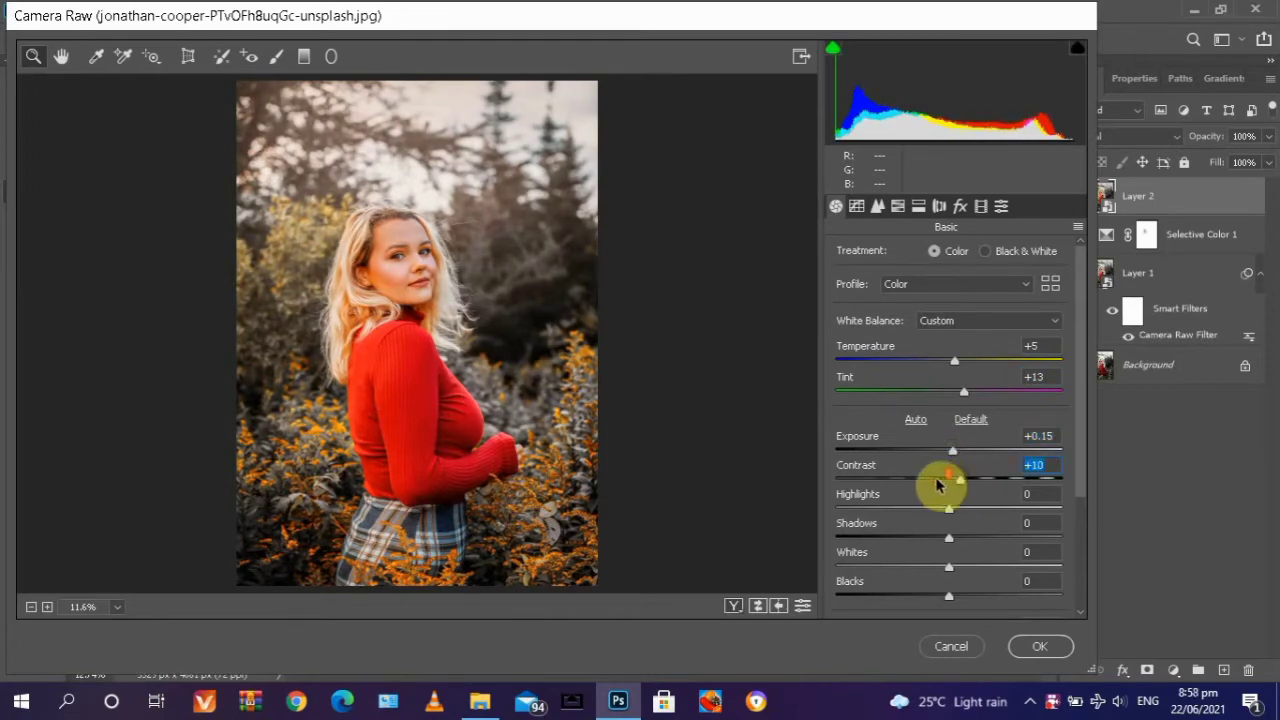
- Set Highlights to -40, Shadows to +14, Whites to -12 and Blacks to +12 in Camera Raw
scroll(940, 484, down, 1)
drag(950, 464, 918, 468)
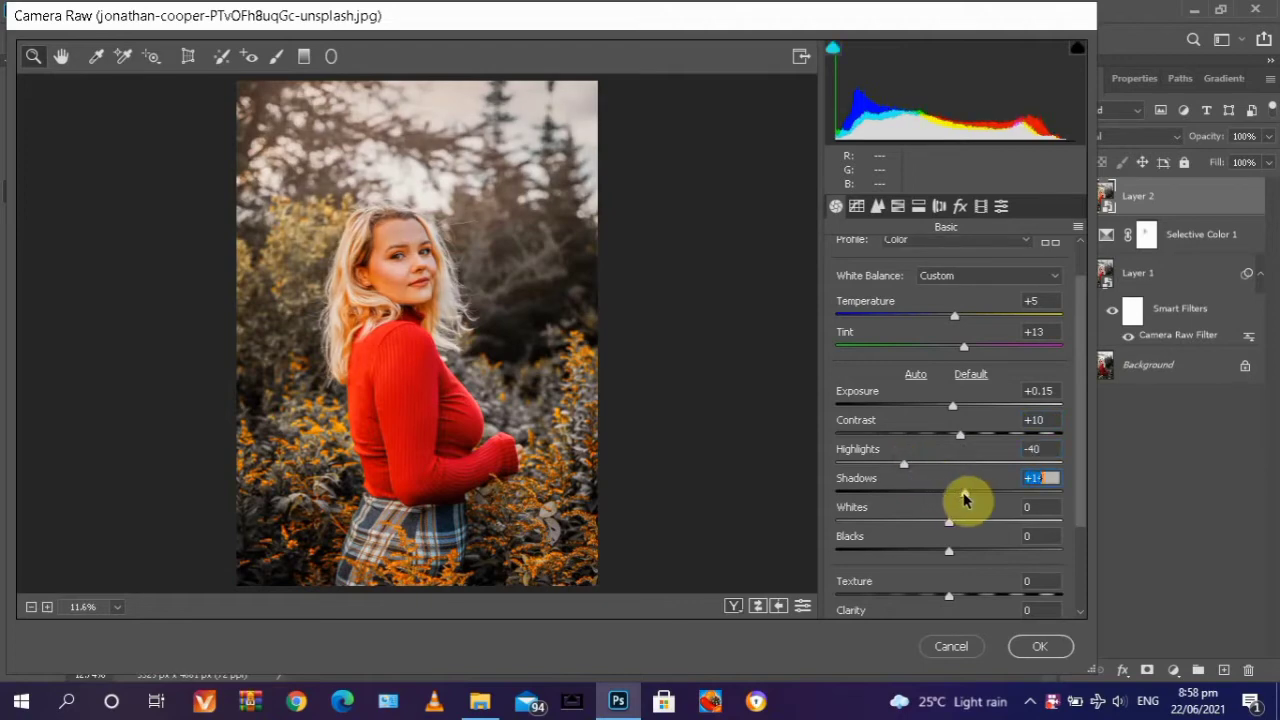
scroll(965, 500, down, 1)
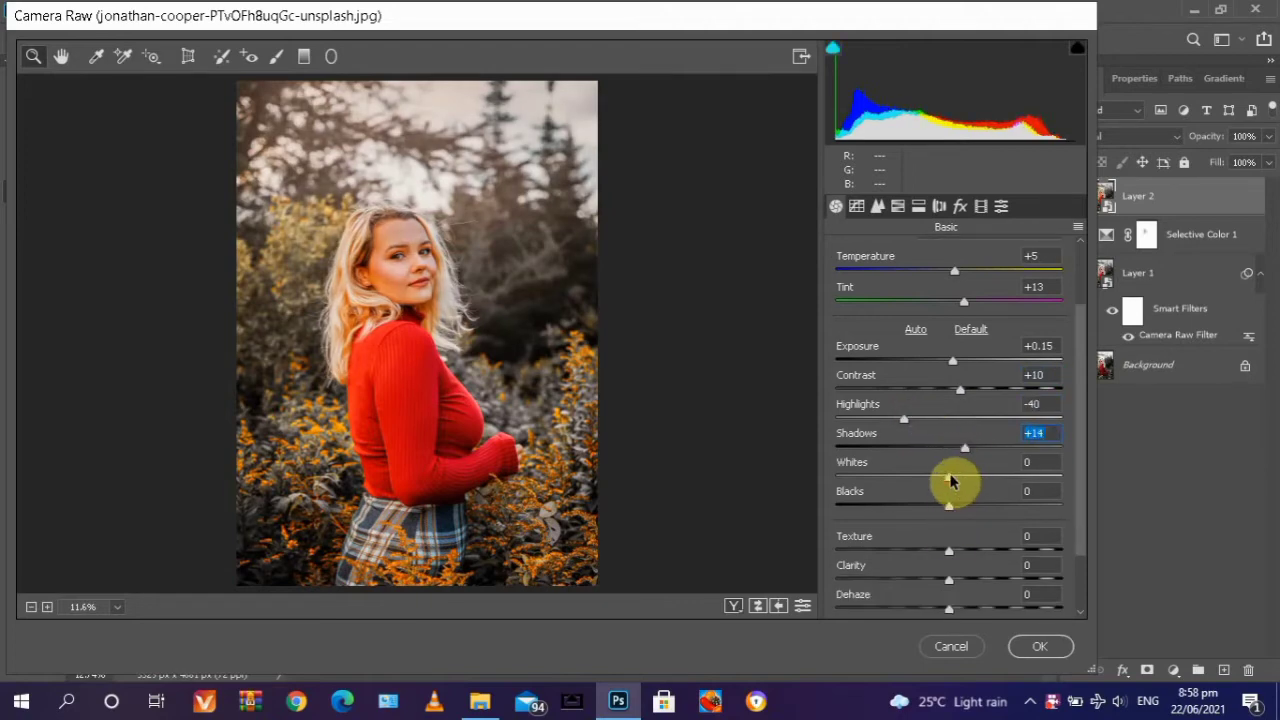
drag(951, 481, 966, 514)
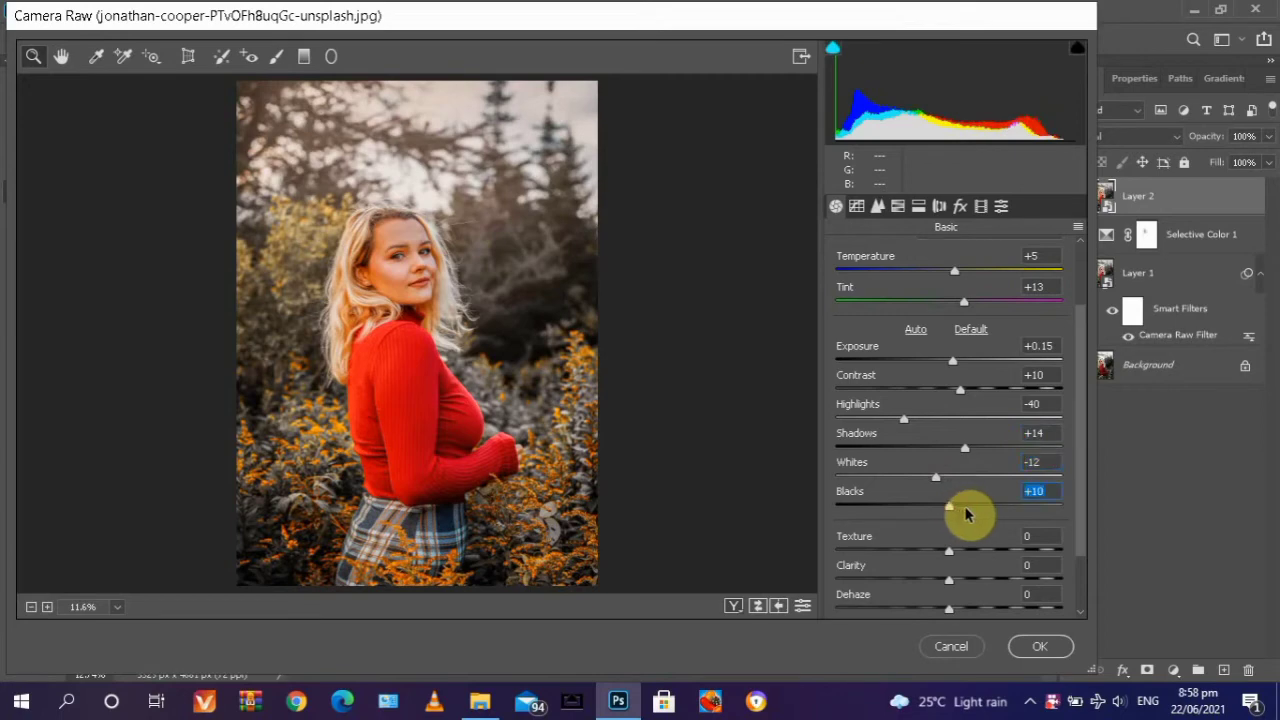
- In the HSL Hue adjustments, set Reds to -1, Aquas to +26 and Blues to +21
click(903, 205)
click(848, 254)
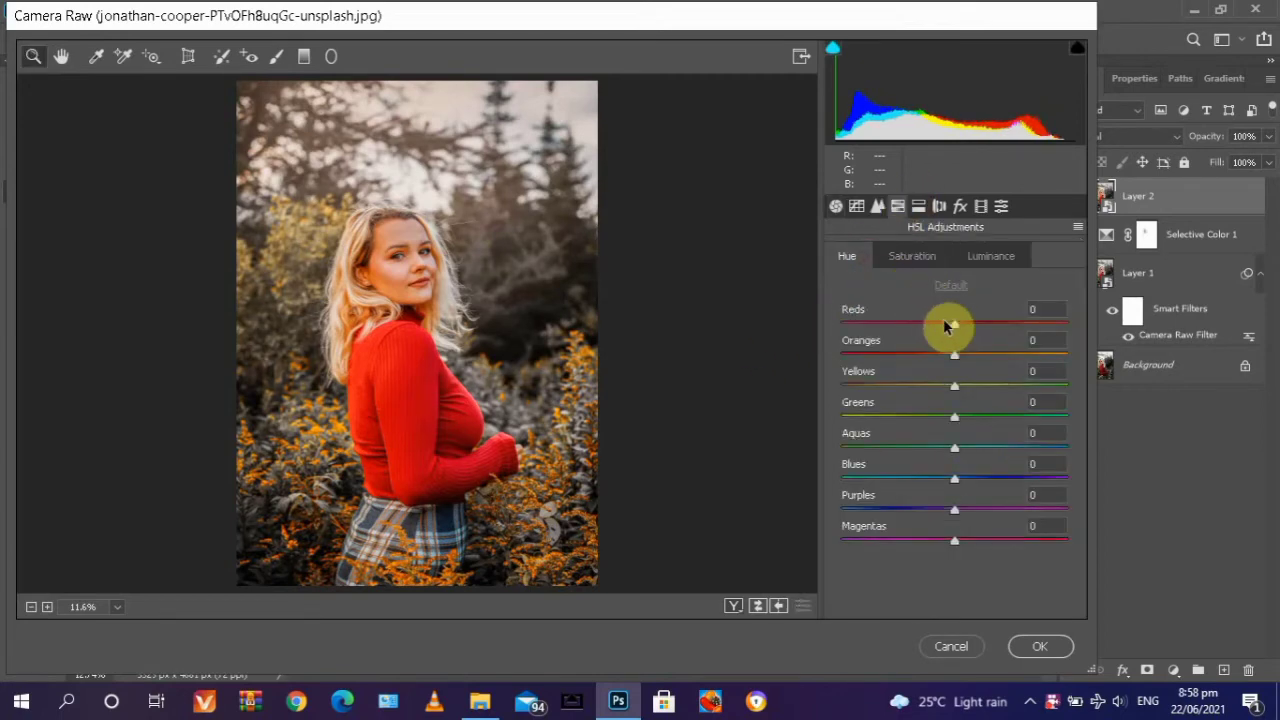
mouse_move(952, 332)
mouse_down()
mouse_move(940, 322)
mouse_move(954, 326)
mouse_up()
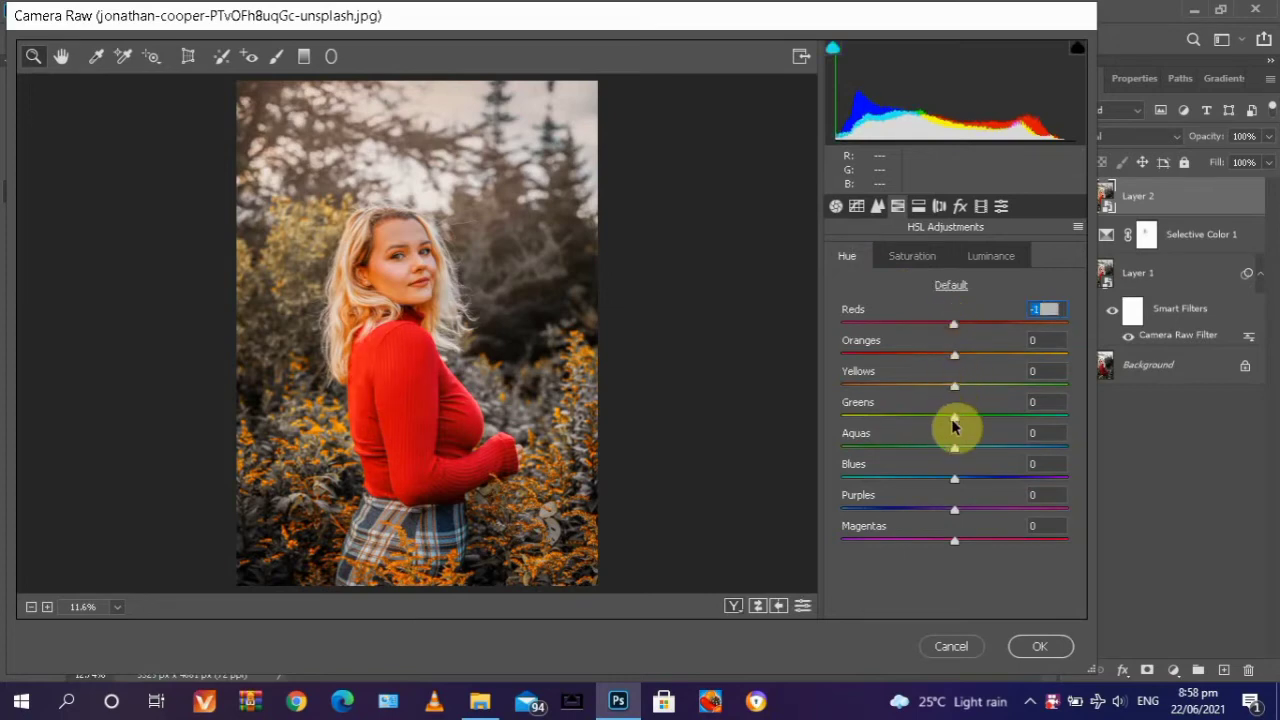
drag(953, 453, 981, 481)
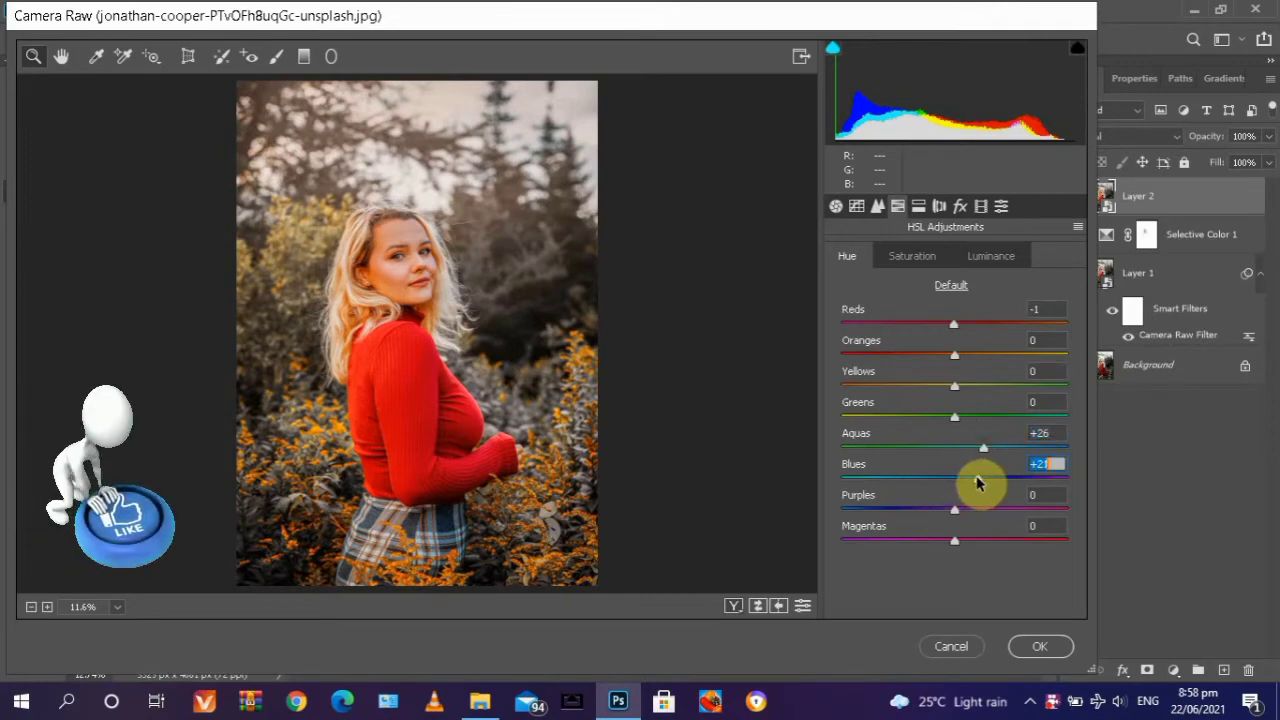
- In the HSL Saturation adjustments, set Reds to +7, Oranges +23, Yellows +10, Greens +3, Aquas +25 and Blues +21
click(912, 256)
drag(955, 324, 982, 362)
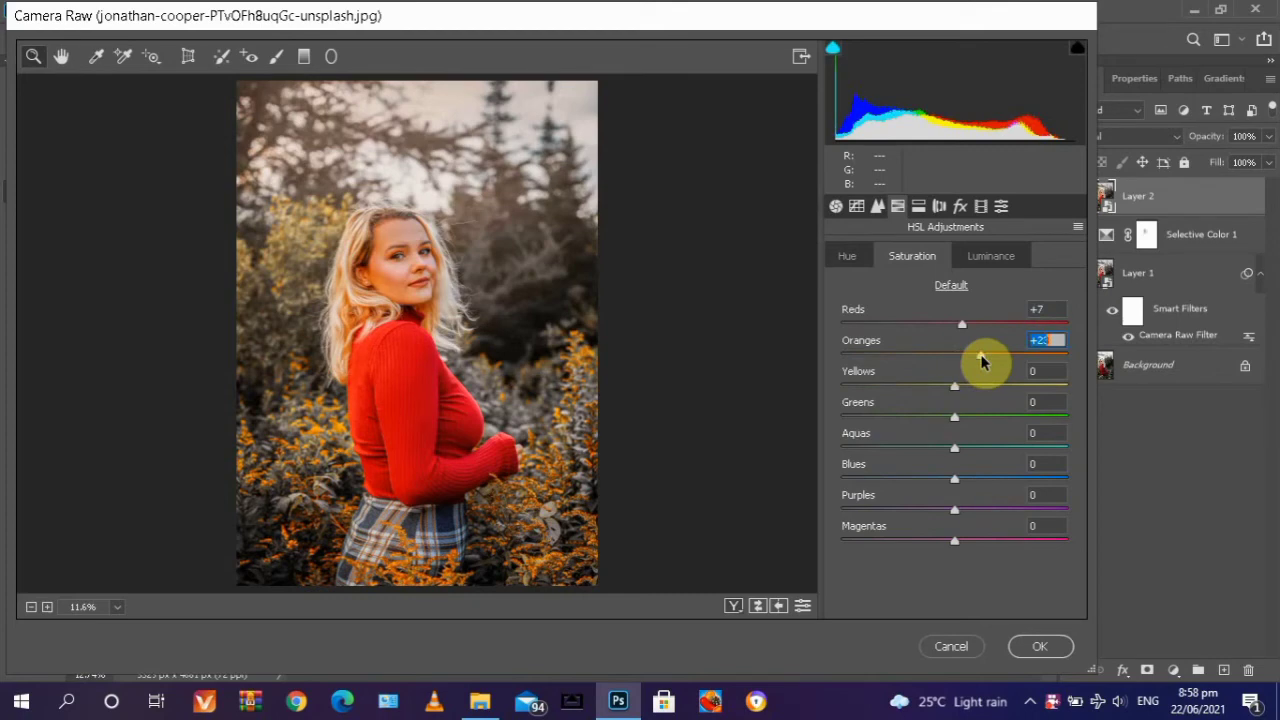
click(962, 389)
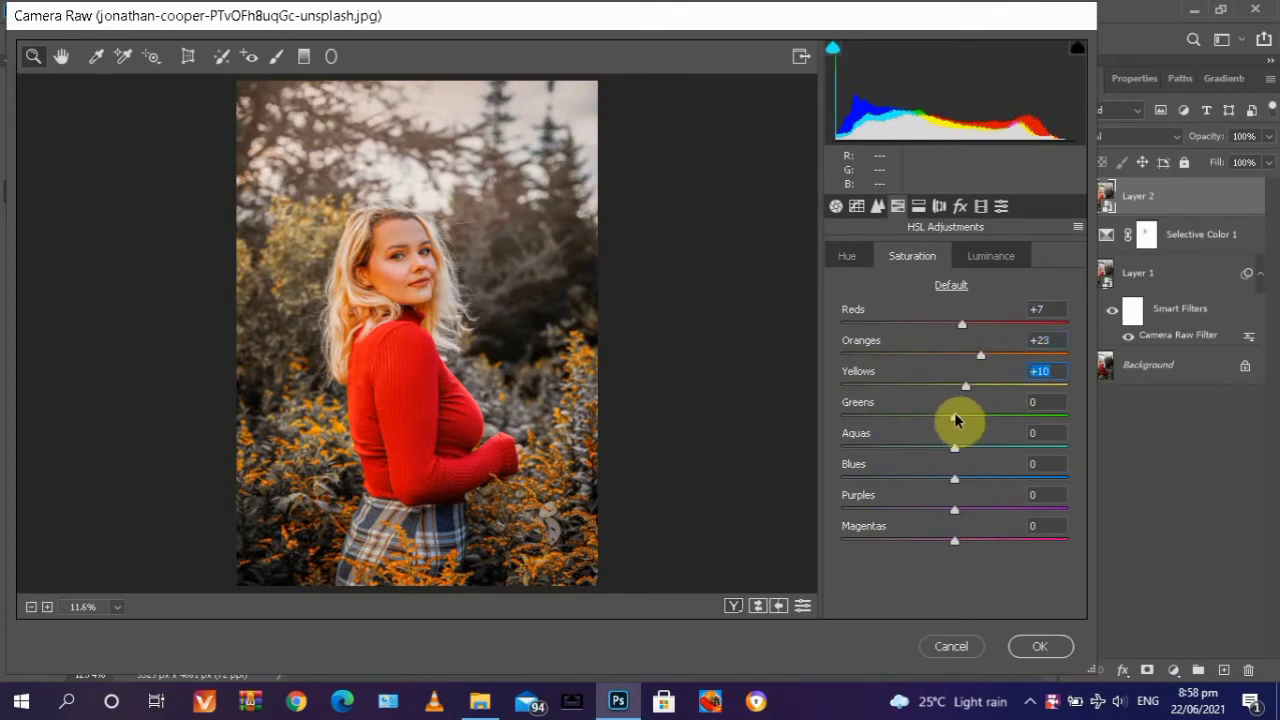
drag(956, 420, 982, 481)
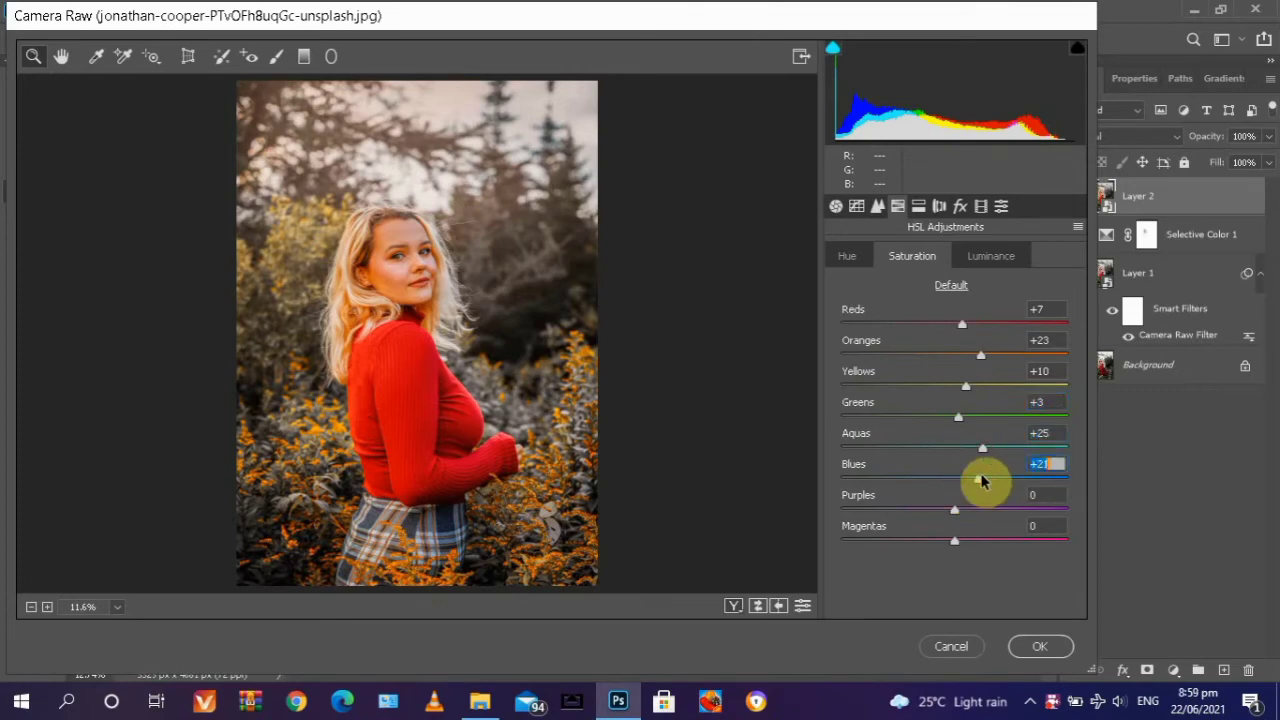
- Add a Highlight Priority post-crop vignette with Amount -29, Midpoint 63, Roundness +31 and Feather 59
click(962, 208)
drag(958, 450, 843, 451)
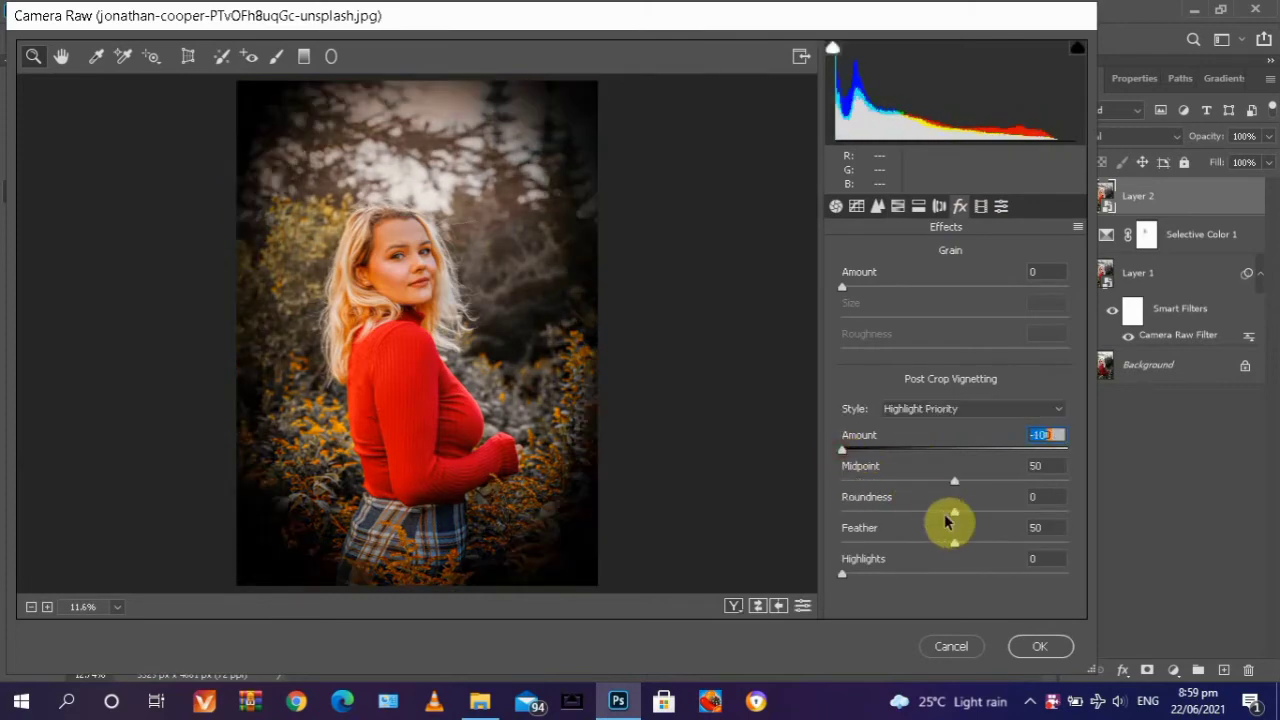
drag(956, 514, 838, 536)
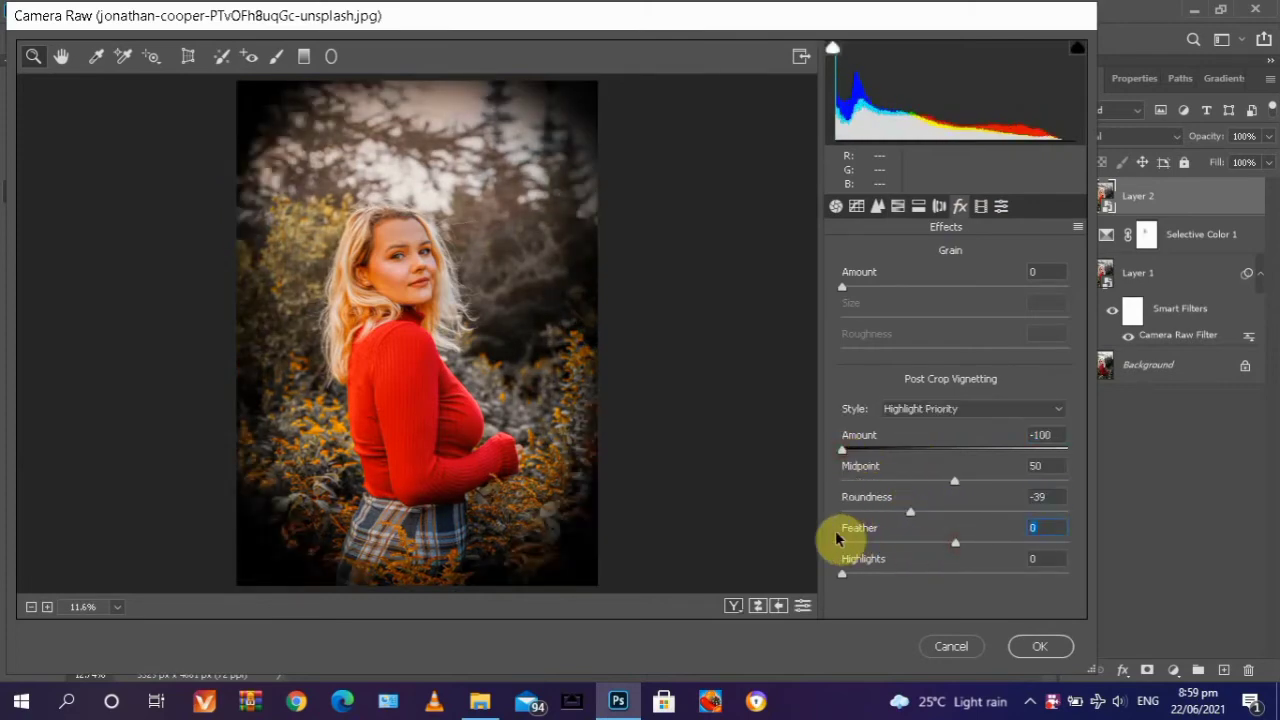
drag(921, 519, 985, 490)
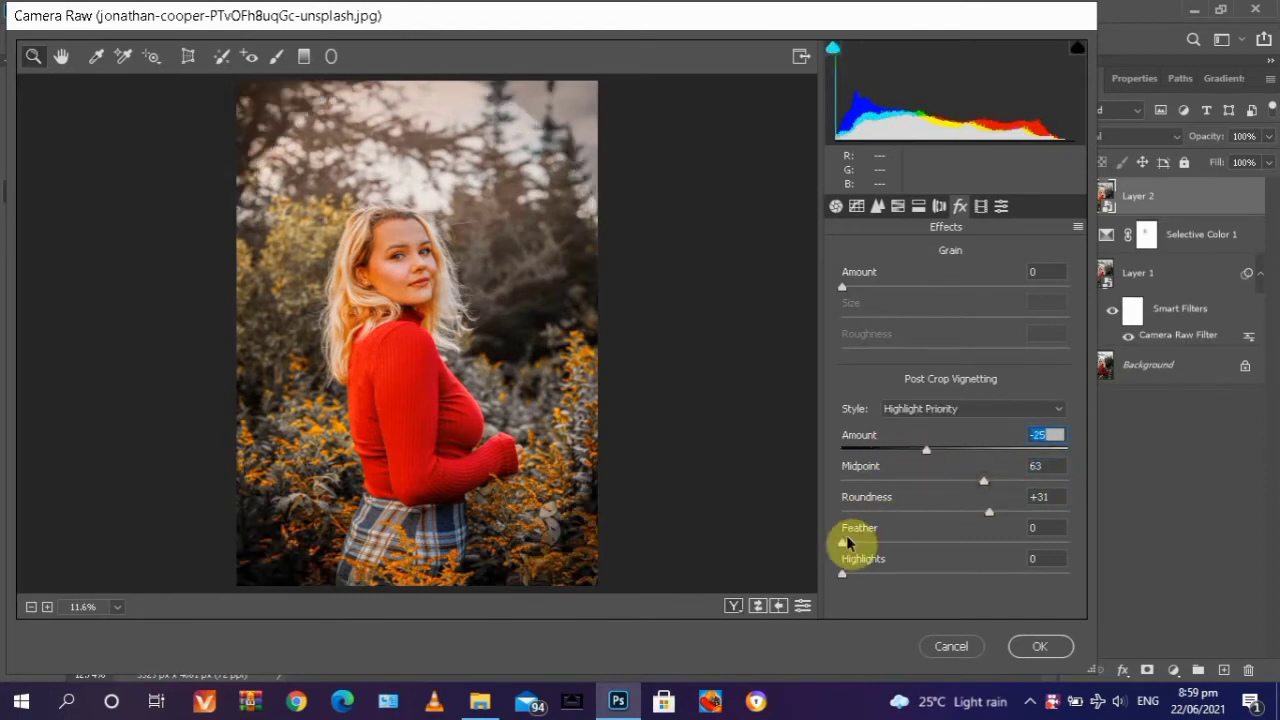
drag(844, 545, 951, 548)
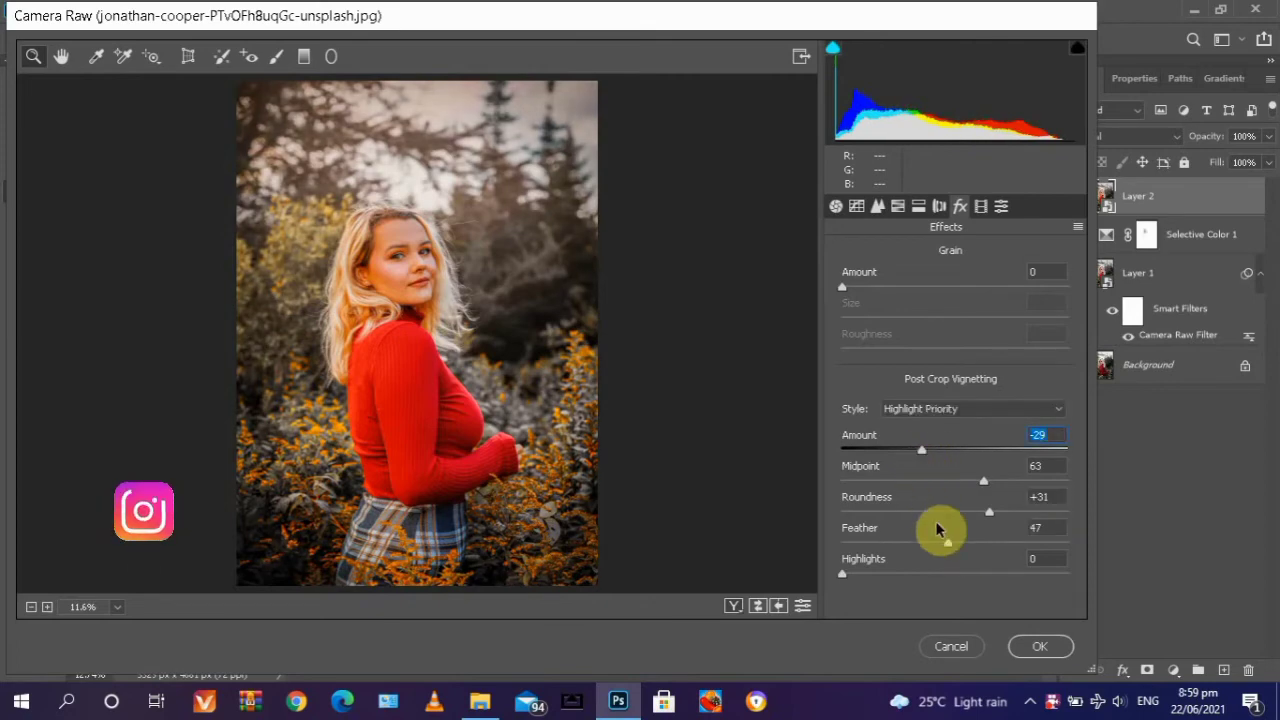
drag(948, 543, 975, 545)
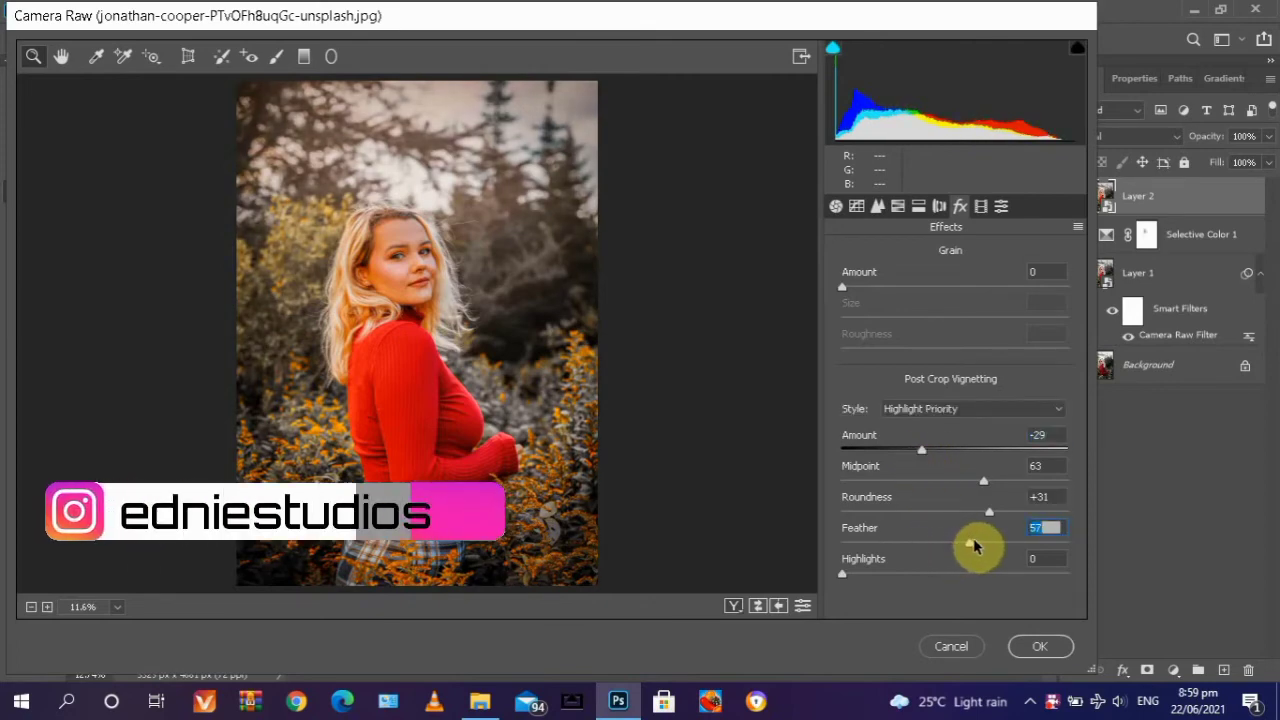
- Set Exposure to +0.30, then anchor the RGB point curve in the shadows and lift its black point to output 10
click(837, 207)
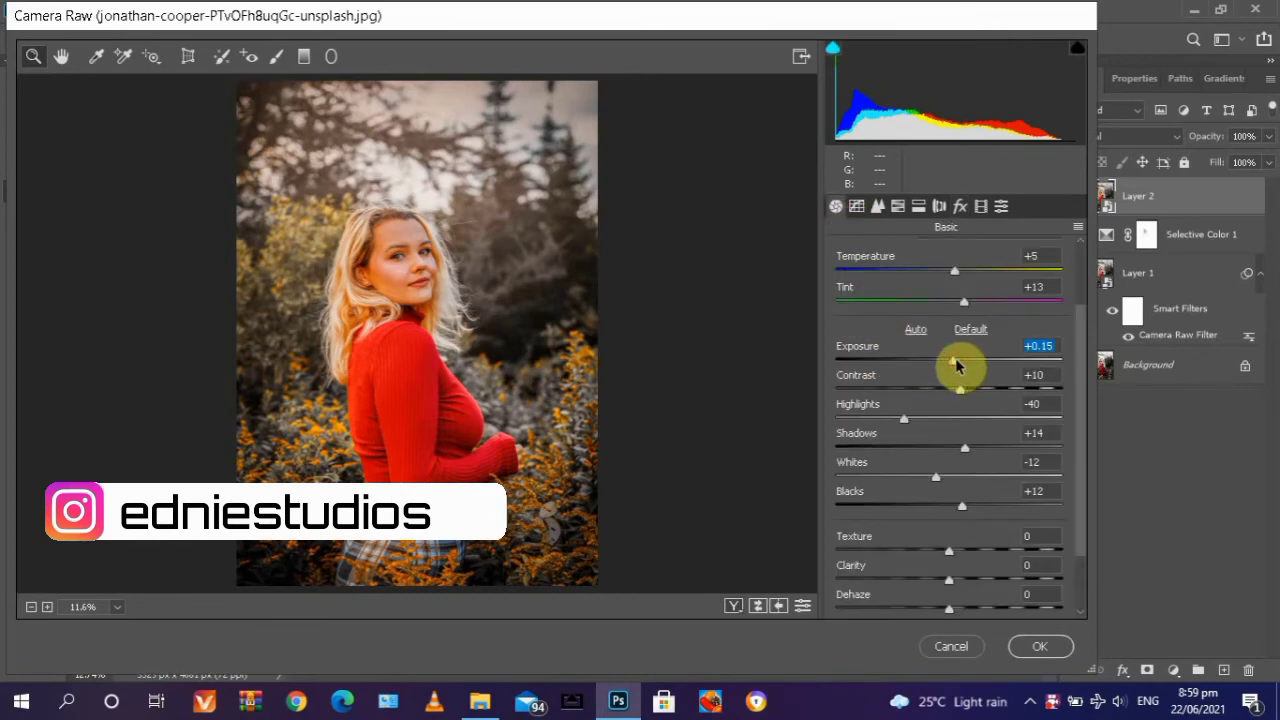
drag(955, 365, 960, 367)
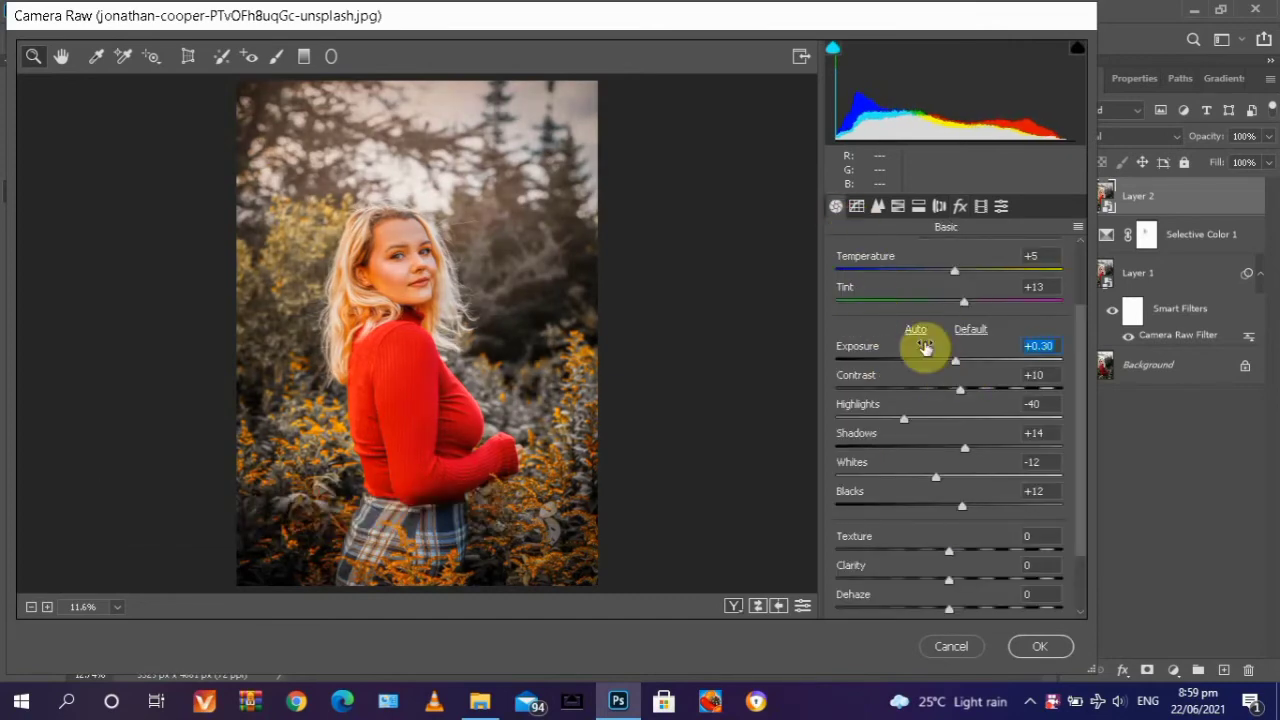
click(857, 206)
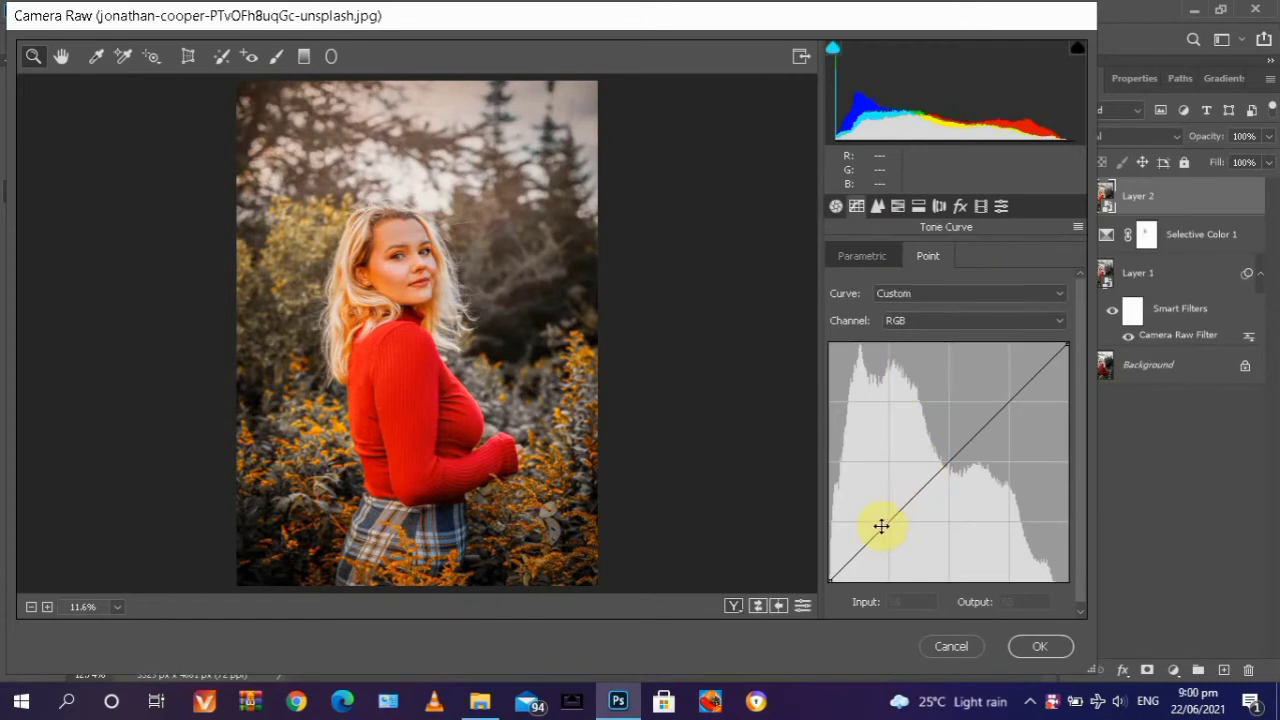
click(891, 519)
drag(830, 581, 819, 572)
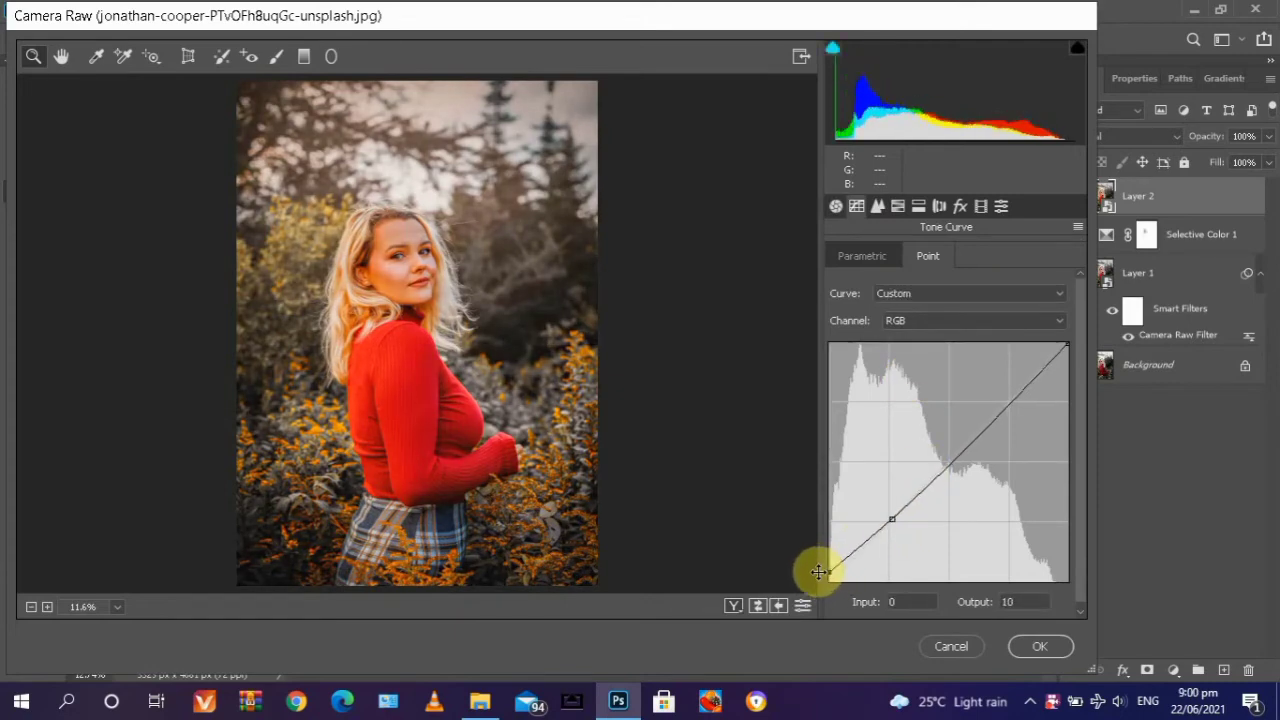
- Set Clarity to +20 and Vibrance to +23, and apply the Camera Raw filter to Layer 2
click(836, 206)
scroll(934, 571, down, 3)
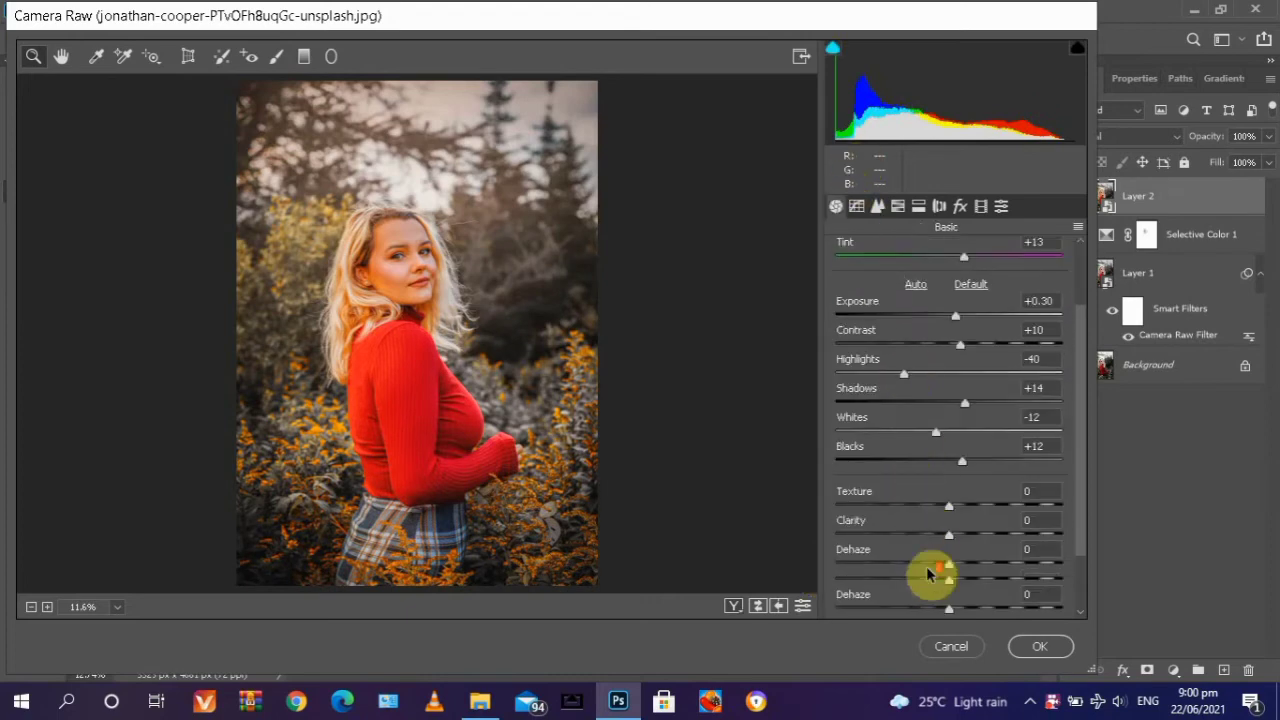
click(947, 503)
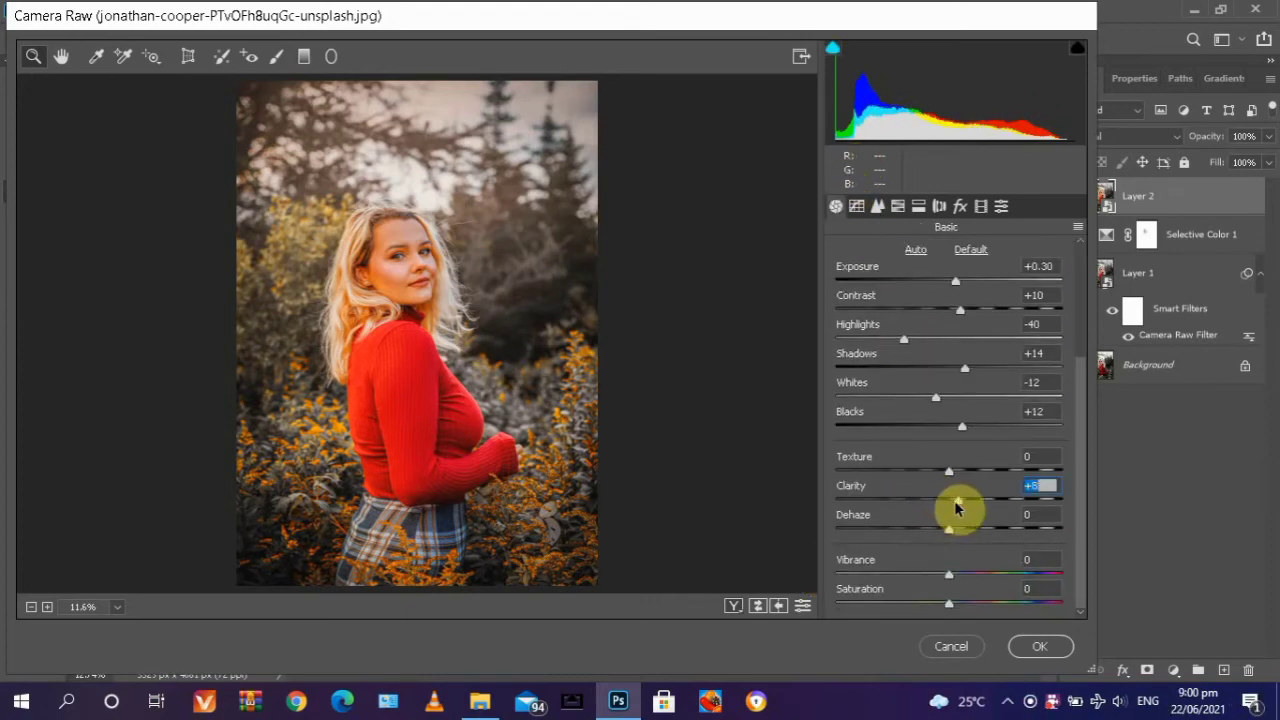
drag(955, 508, 966, 510)
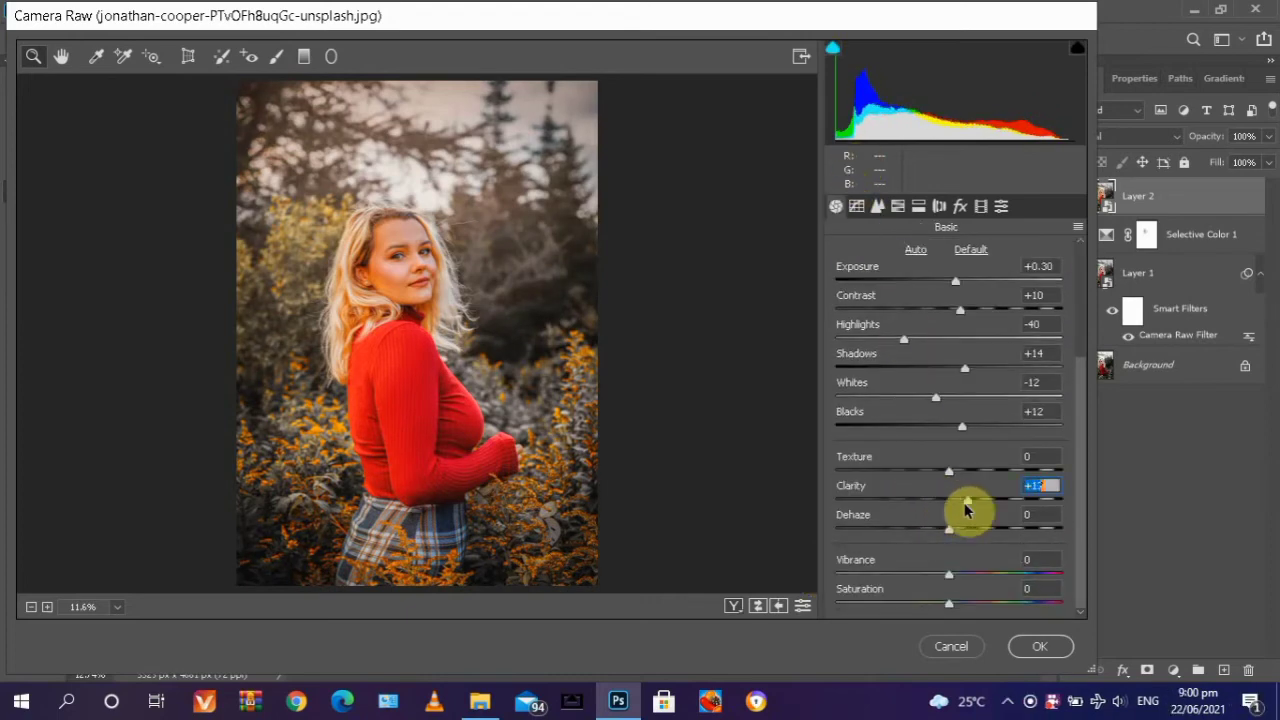
click(949, 577)
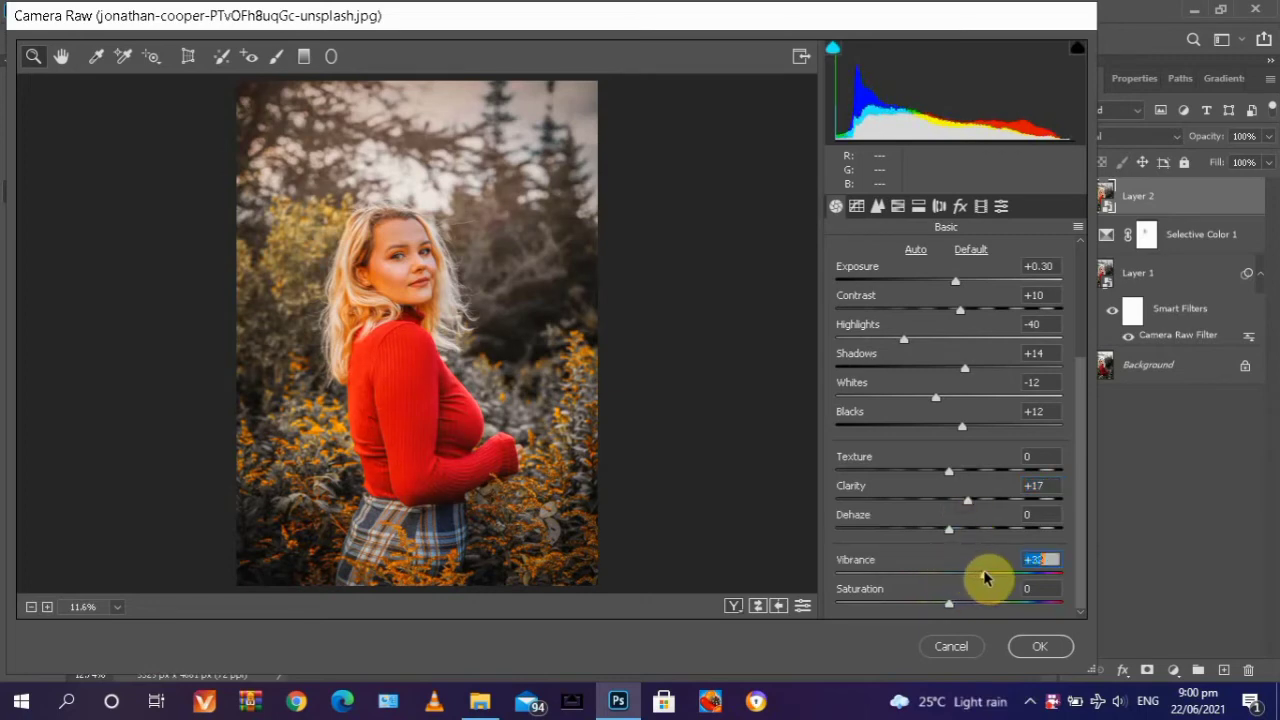
click(757, 605)
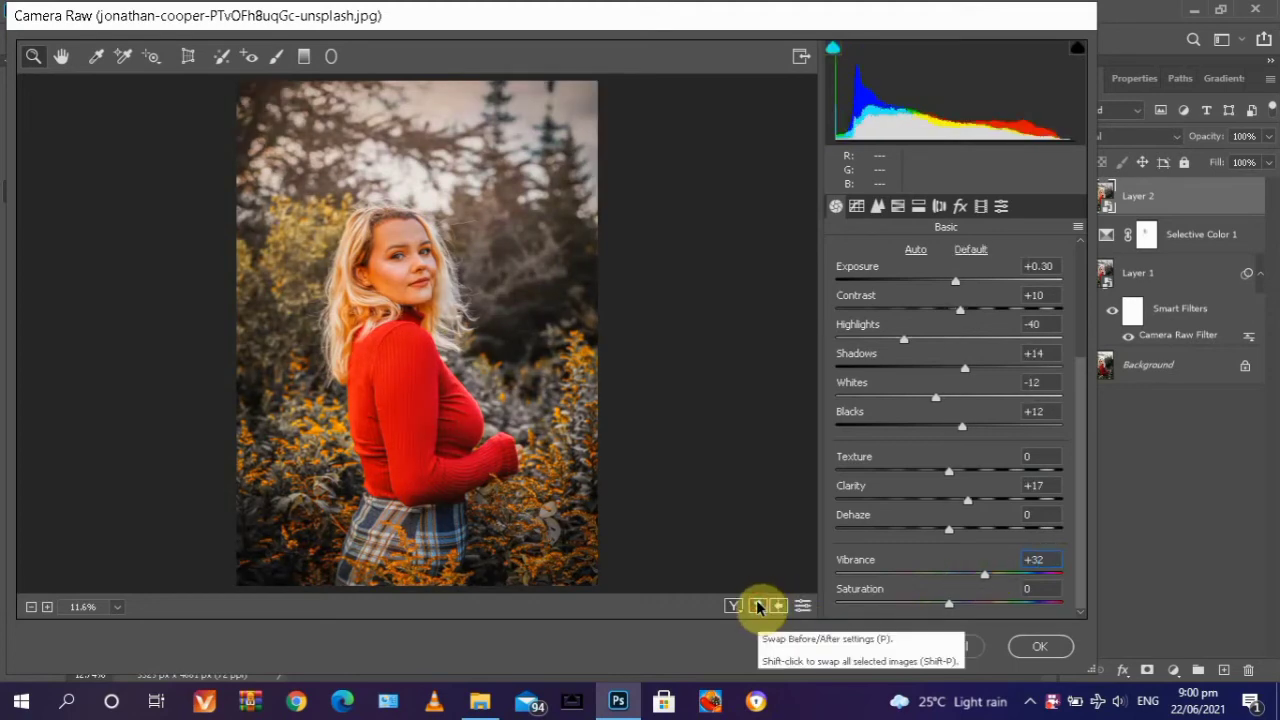
click(757, 606)
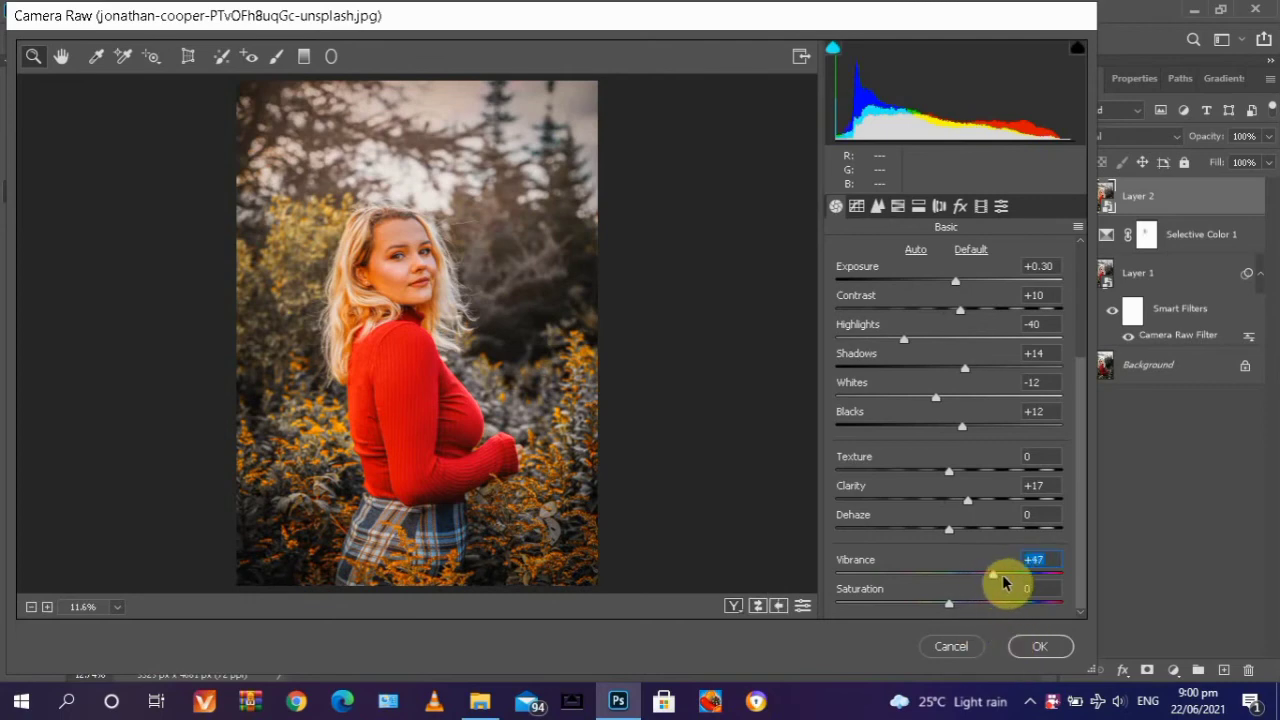
drag(1004, 582, 986, 584)
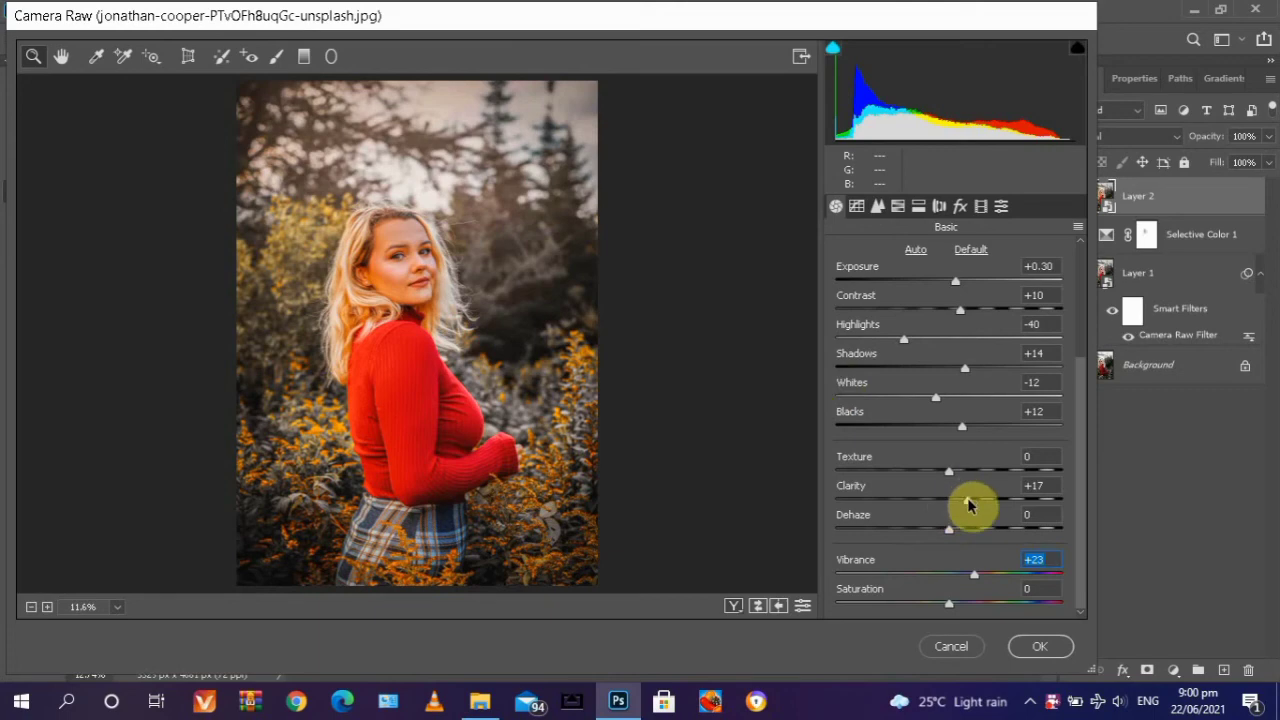
click(1036, 647)
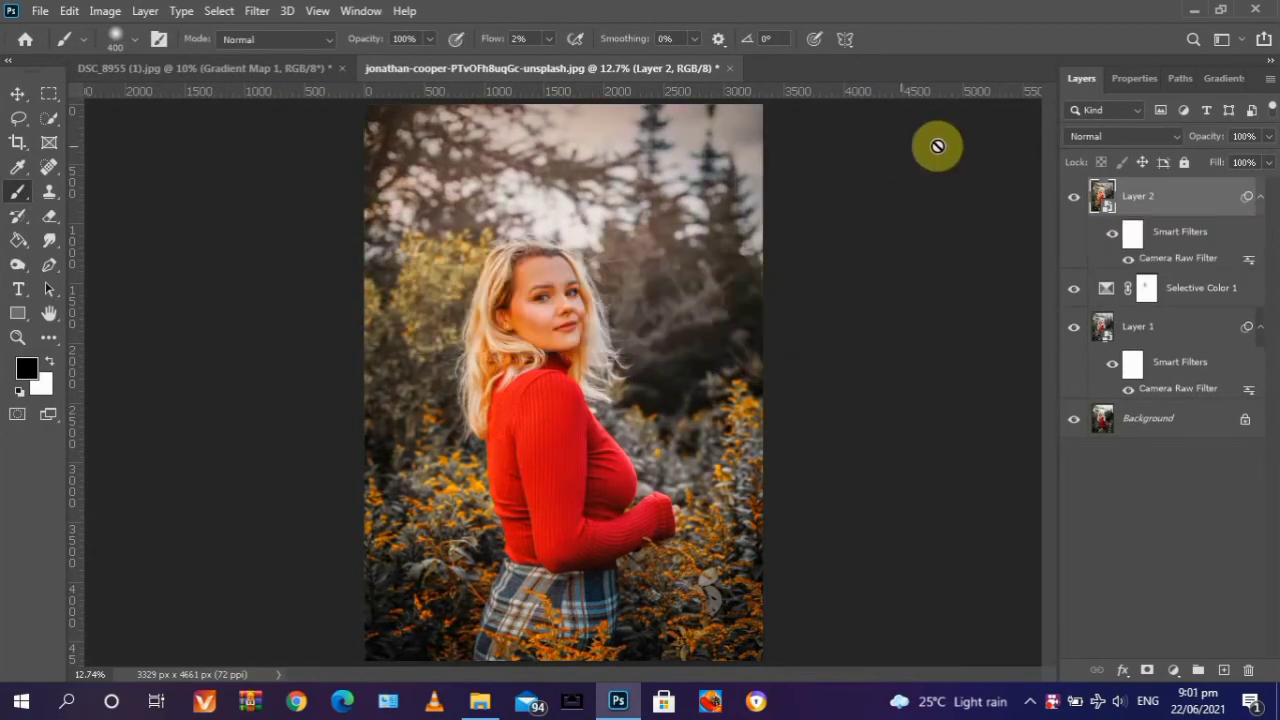
- Add a layer mask to Layer 2 and paint over the woman's face with a soft black brush at 2% flow
click(1074, 200)
click(1152, 670)
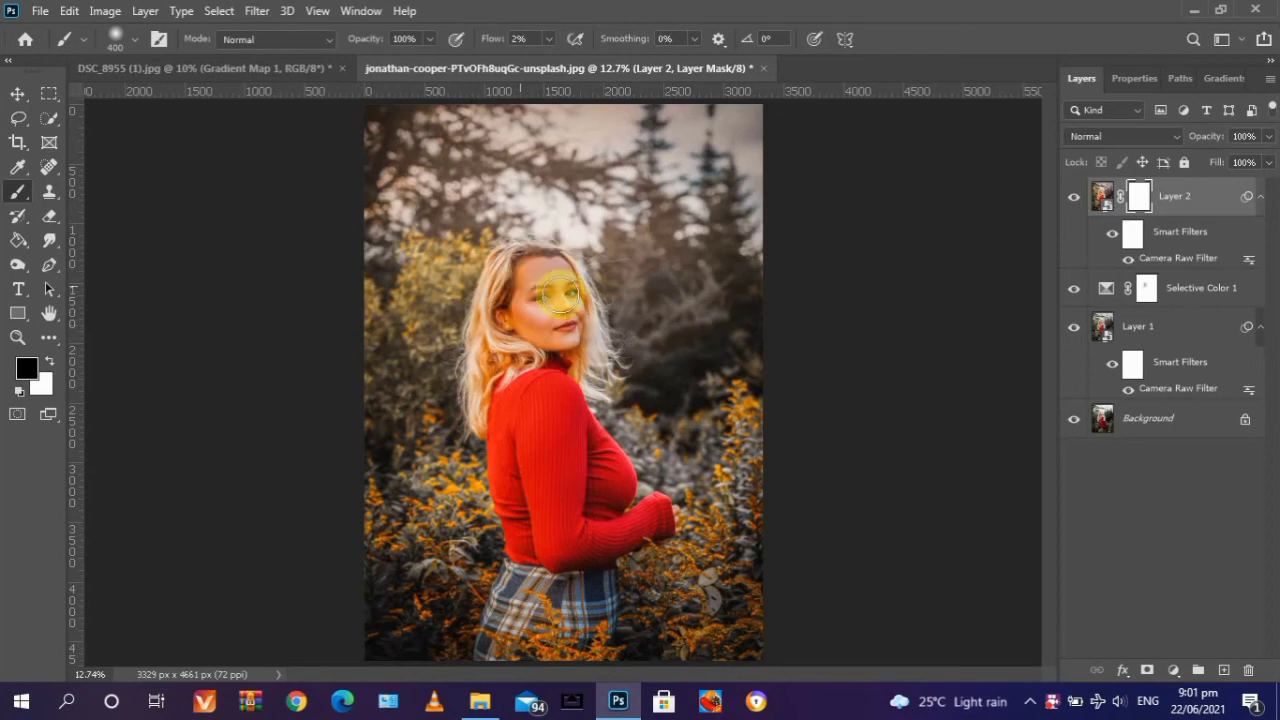
mouse_move(520, 315)
mouse_down()
mouse_move(549, 340)
mouse_move(531, 330)
mouse_move(528, 294)
mouse_move(551, 284)
mouse_move(565, 354)
mouse_up()
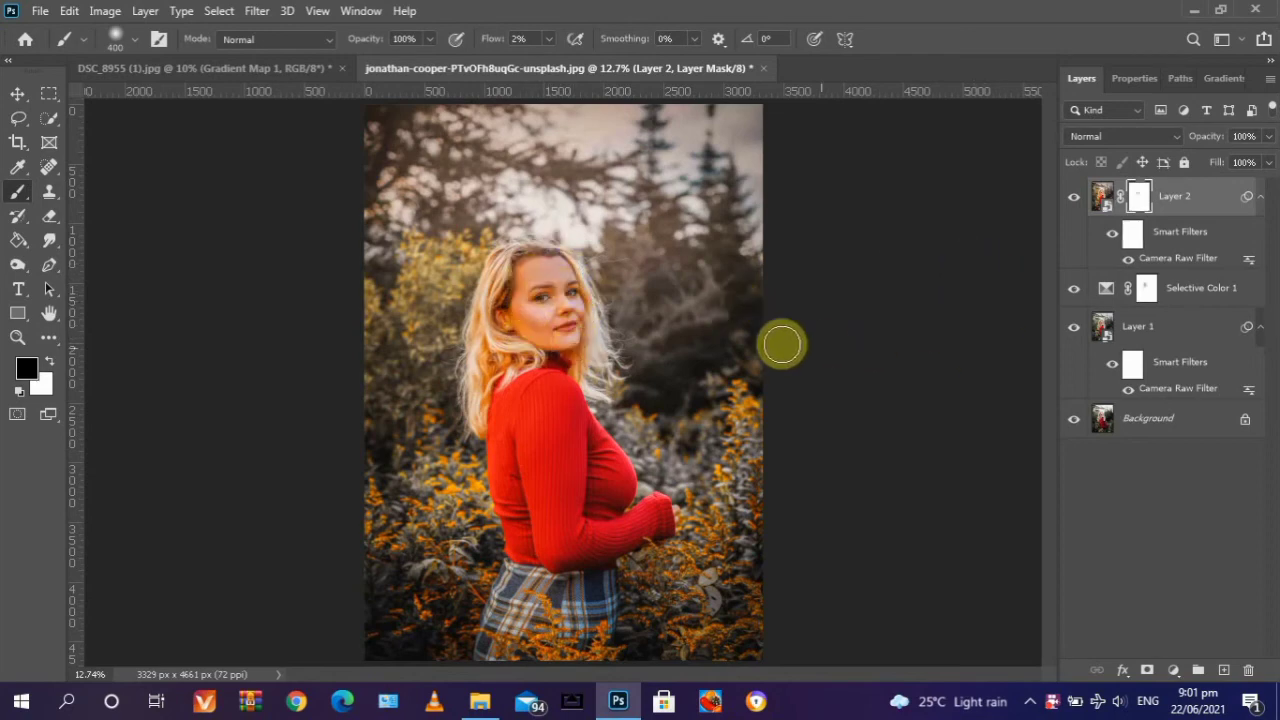
mouse_move(508, 309)
mouse_down()
mouse_move(517, 323)
mouse_move(523, 286)
mouse_move(557, 271)
mouse_move(562, 340)
mouse_up()
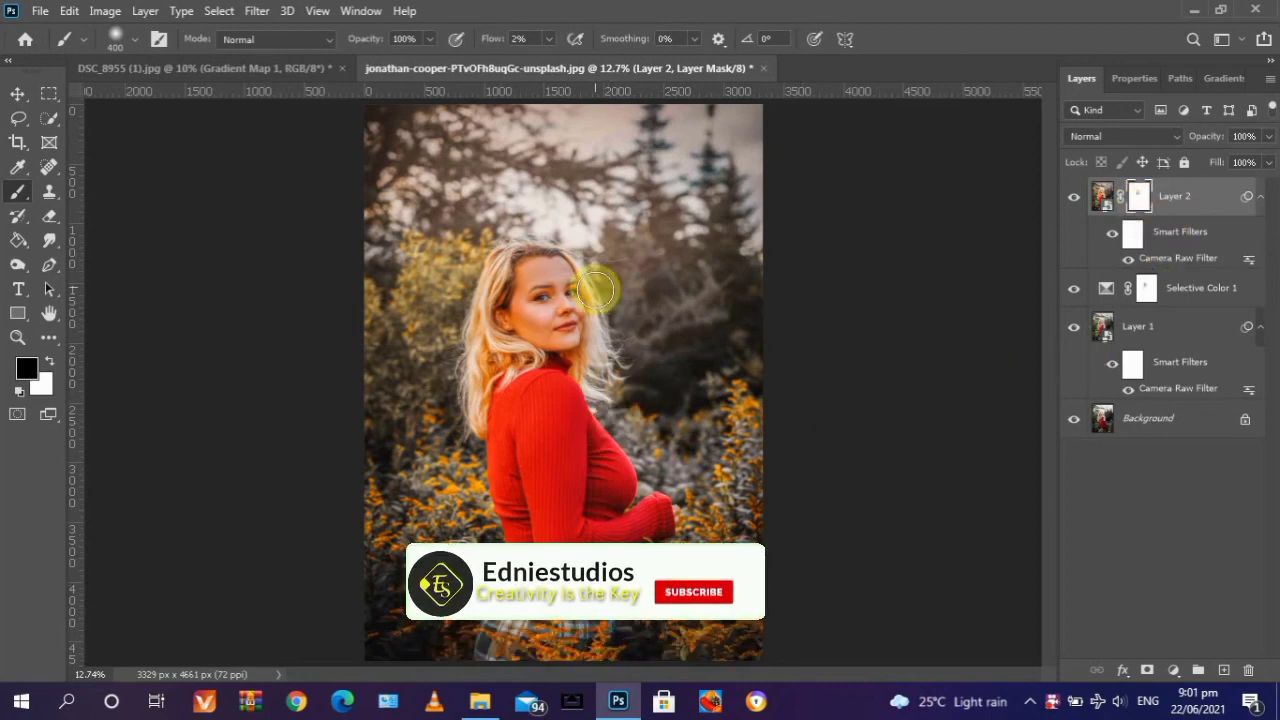
- Compare the graded portrait with the original by toggling the visibility of all layers above the Background
alt+click(1074, 420)
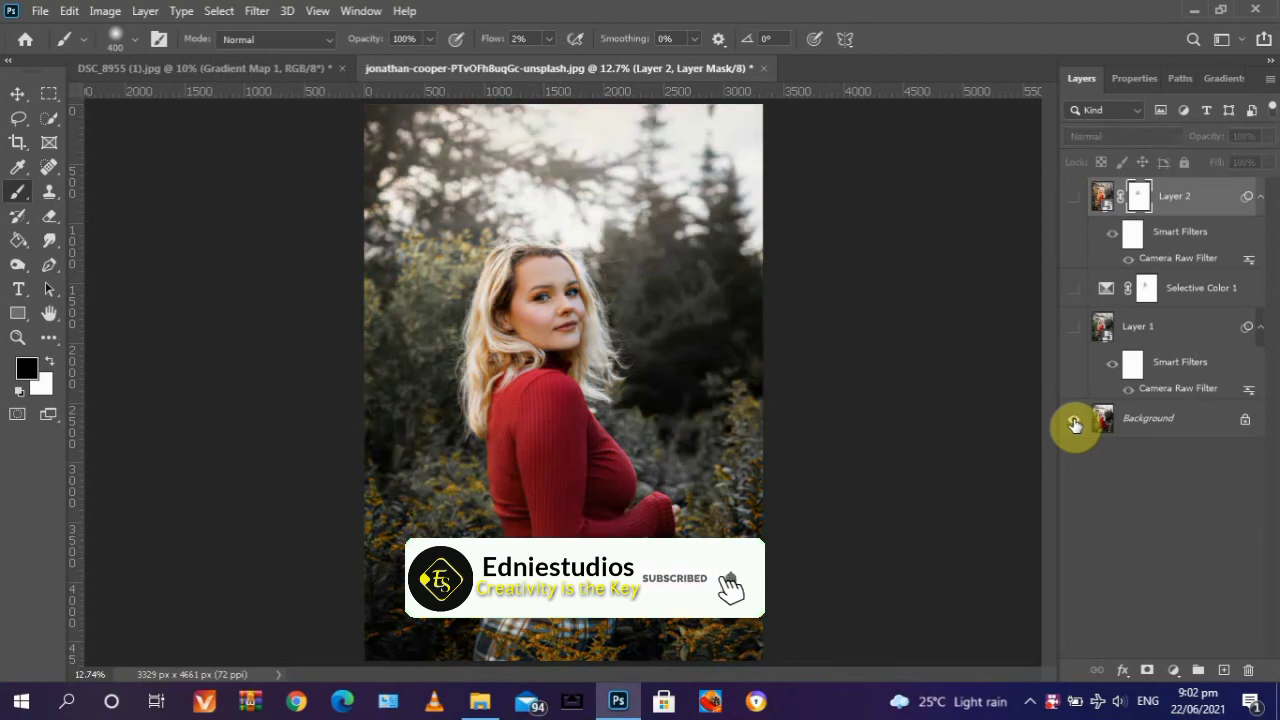
alt+click(1074, 424)
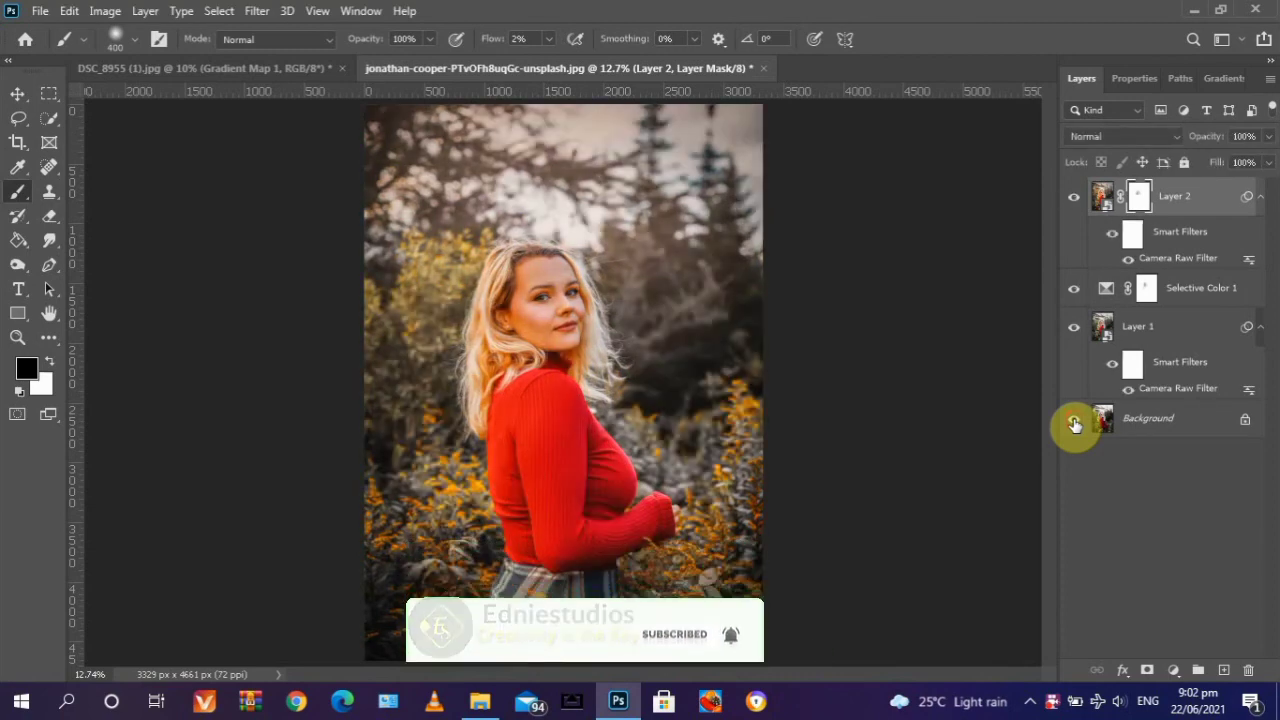
alt+click(1074, 424)
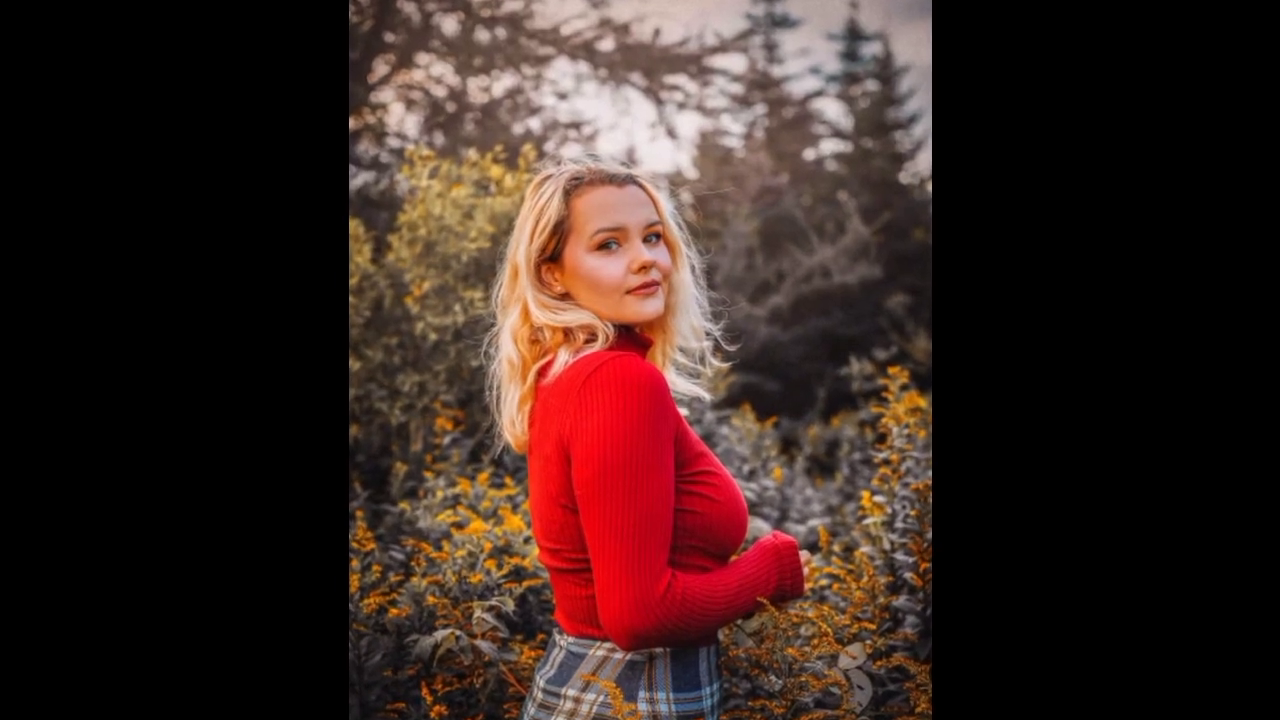